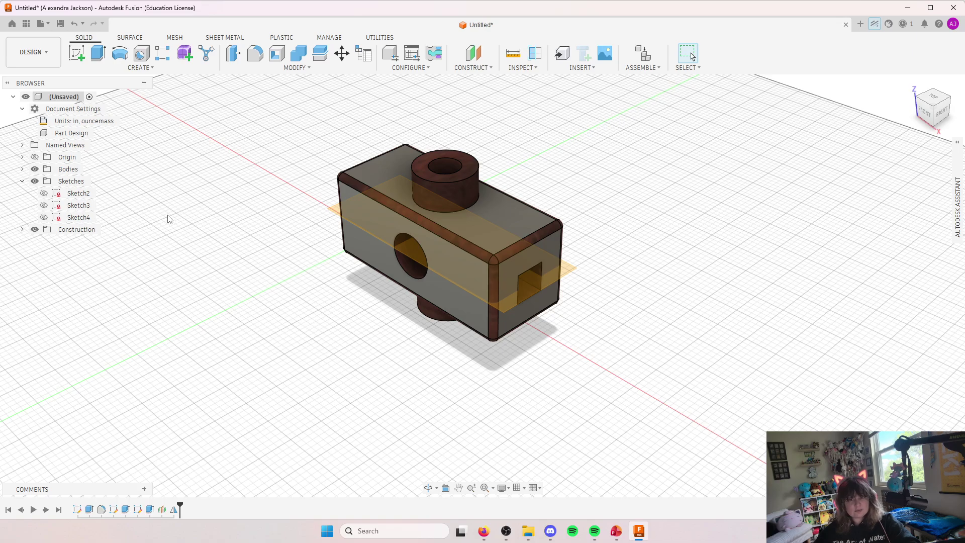
# Step: Switch to the PowerPoint project presentation, review the drawing-creation slides 38 to 40, and return to the part model
pyautogui.click(615, 530)
pyautogui.click(63, 285)
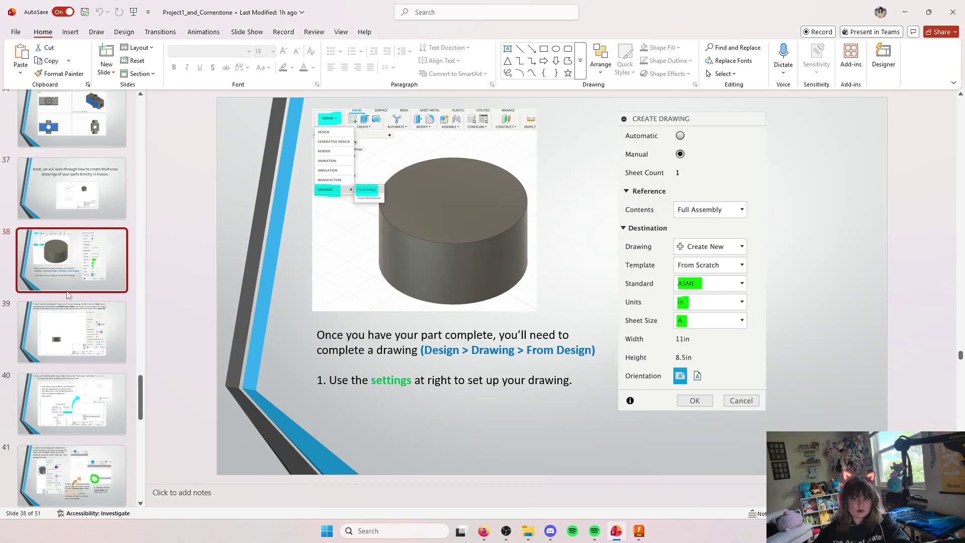
pyautogui.scroll(-1, 76, 309)
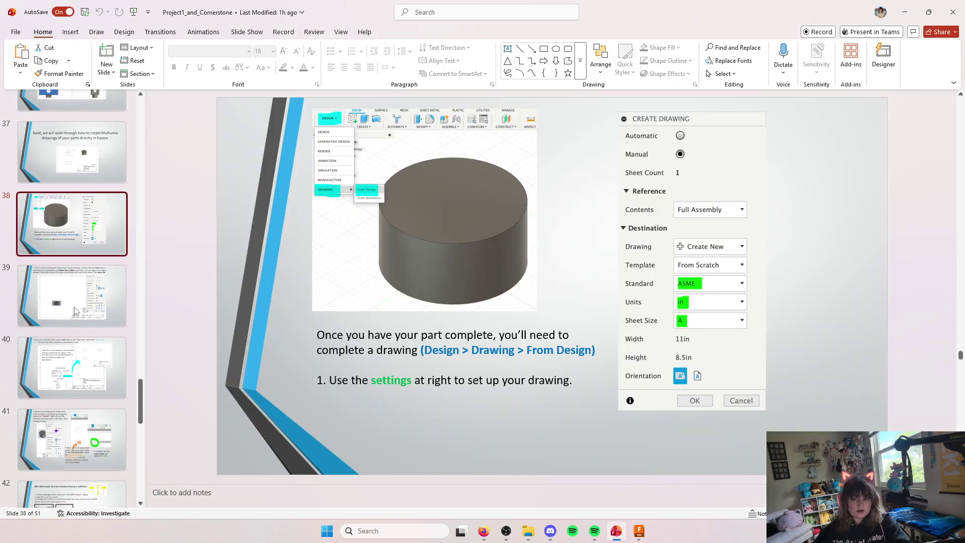
pyautogui.click(41, 313)
pyautogui.click(54, 364)
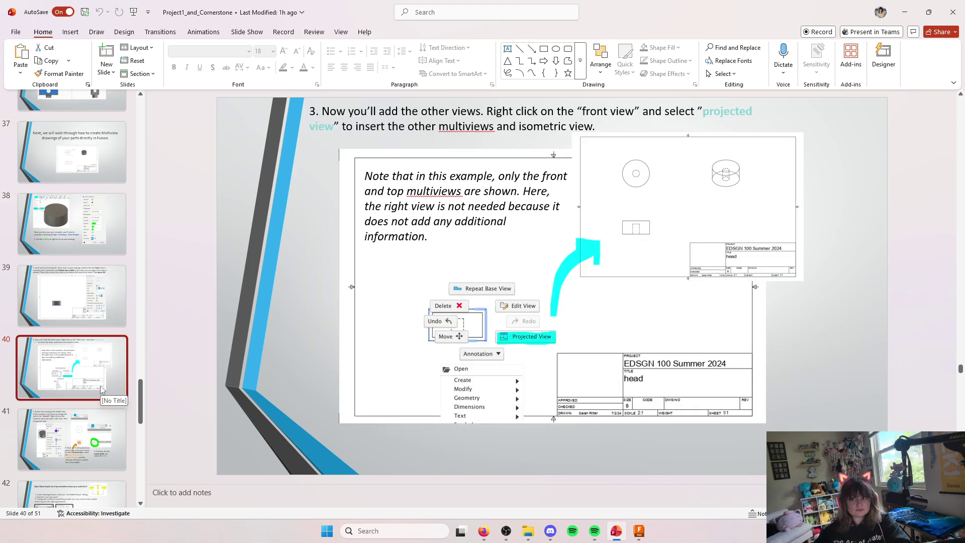
pyautogui.click(903, 13)
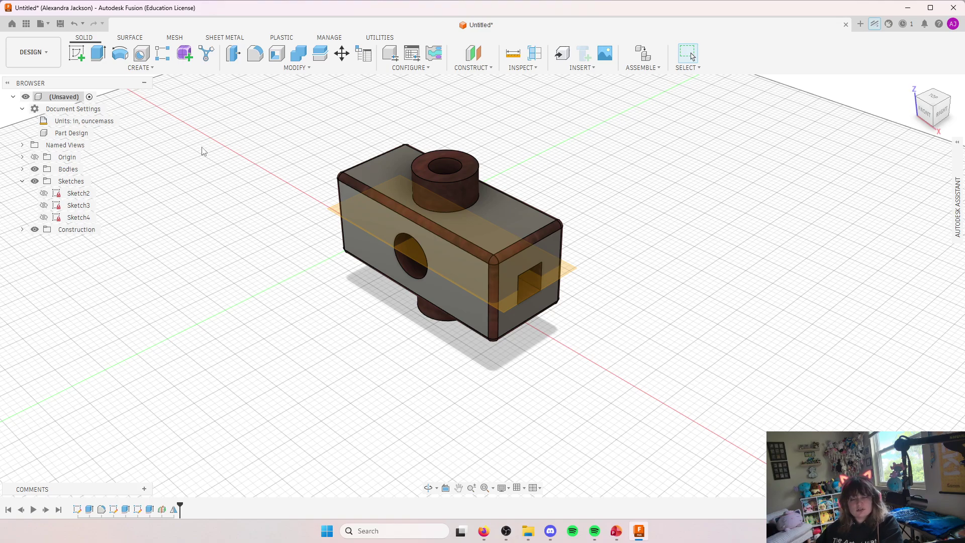
# Step: Start a drawing from the current design and save the design as "practicepart" in EDSGN100_F25
pyautogui.click(30, 56)
pyautogui.moveTo(38, 184)
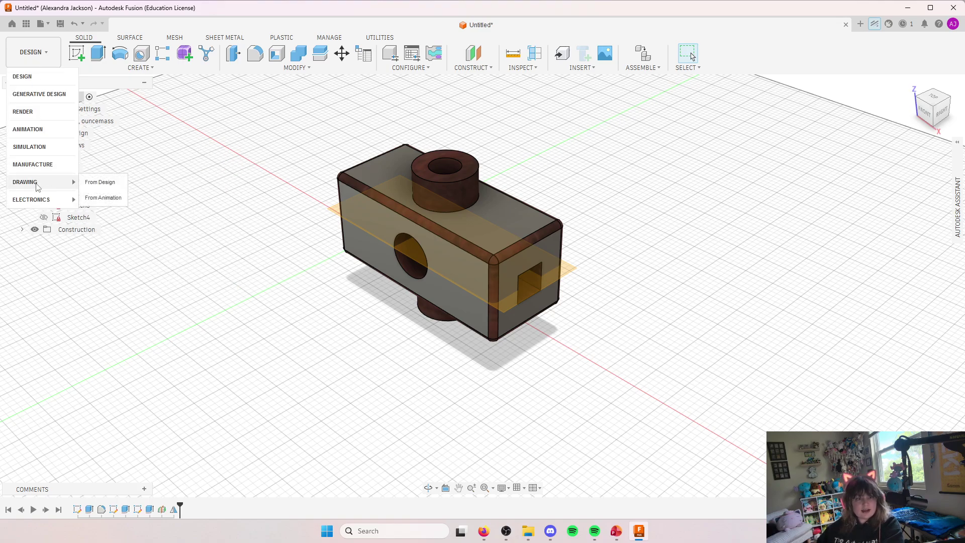
pyautogui.click(94, 187)
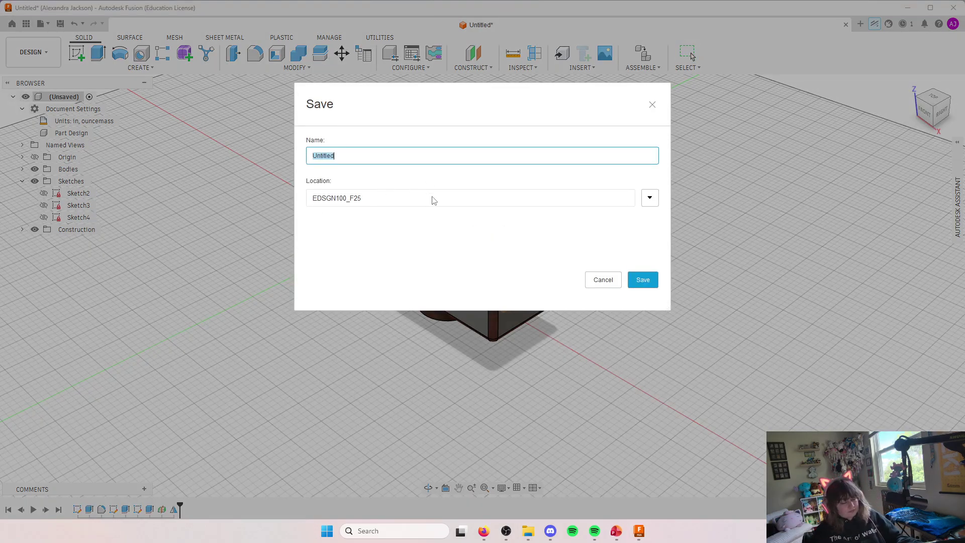
pyautogui.write('pra')
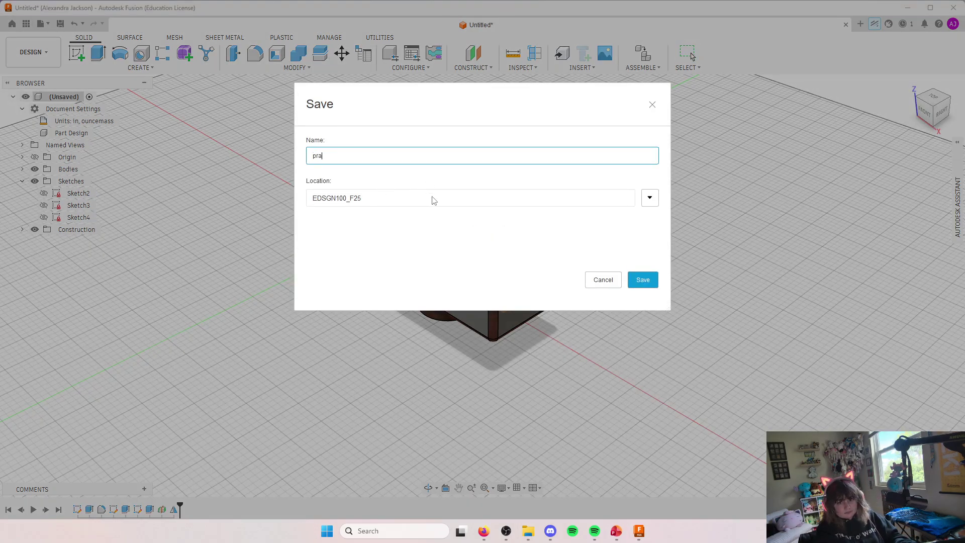
pyautogui.write('cticepart')
pyautogui.press('Return')
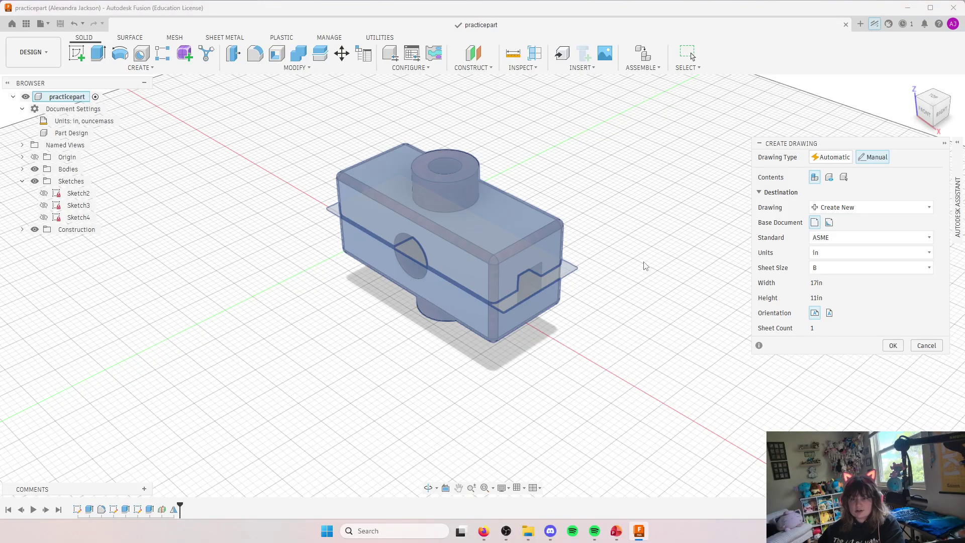
# Step: Set the new drawing's sheet size to A and create the manual ASME drawing in inches
pyautogui.moveTo(811, 146); pyautogui.dragTo(687, 136)
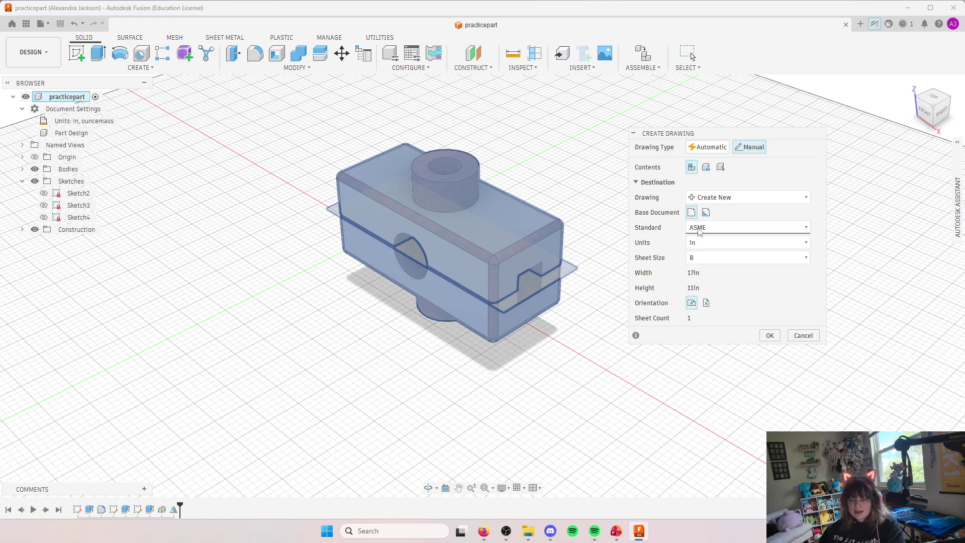
pyautogui.click(703, 258)
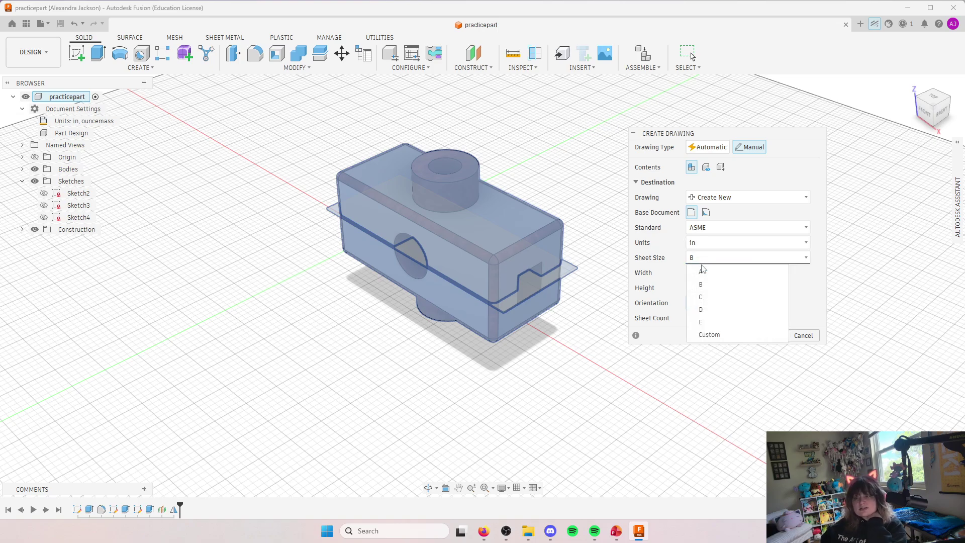
pyautogui.click(701, 281)
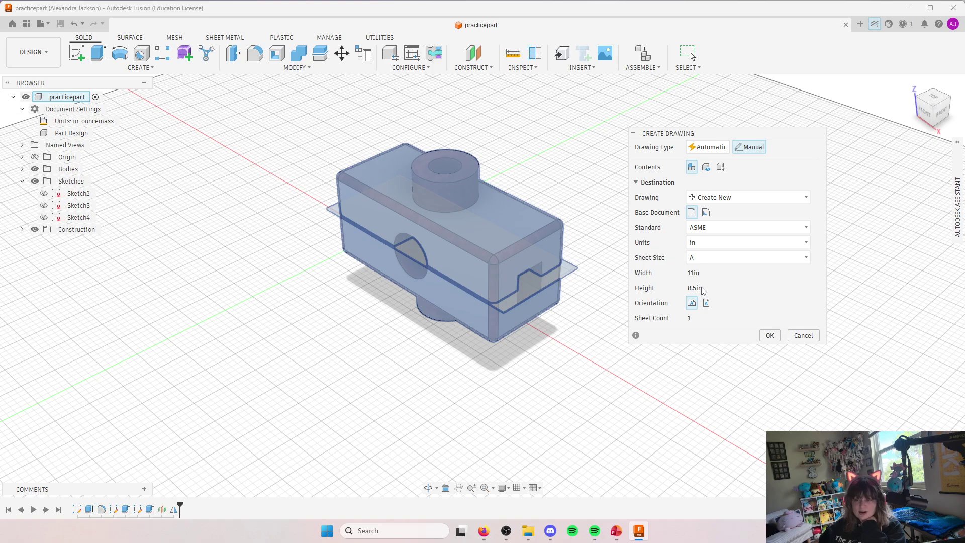
pyautogui.click(777, 337)
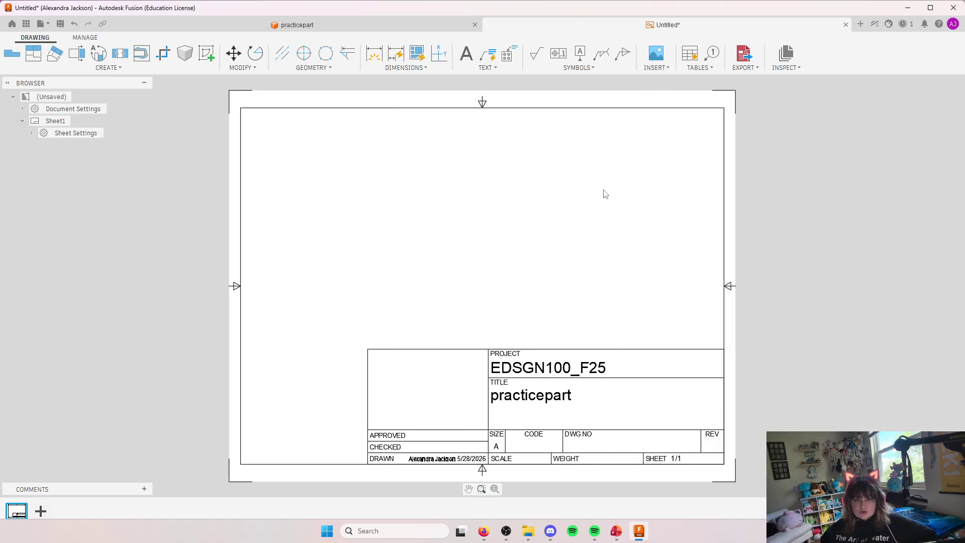
pyautogui.scroll(1, 402, 254)
pyautogui.scroll(-1, 406, 253)
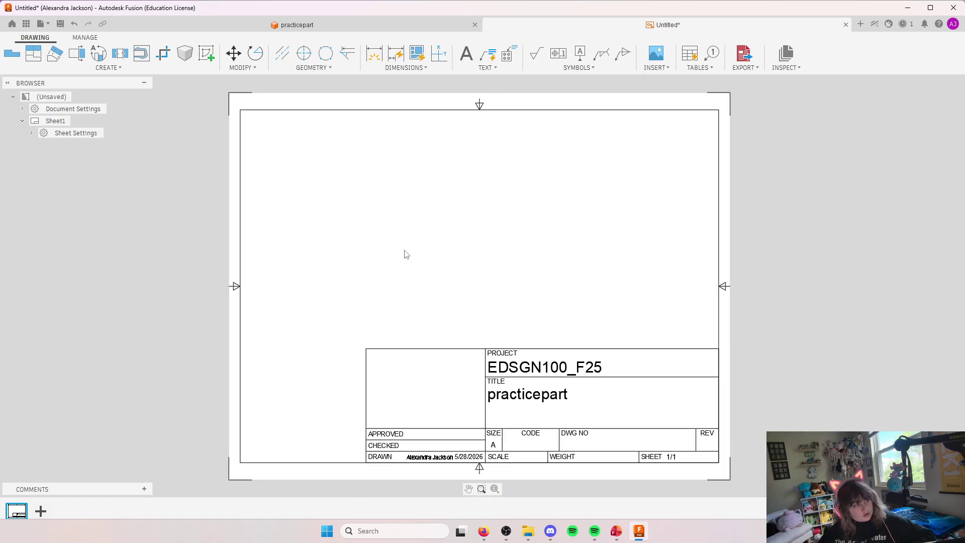
pyautogui.scroll(1, 406, 254)
pyautogui.scroll(-2, 405, 255)
pyautogui.scroll(1, 408, 301)
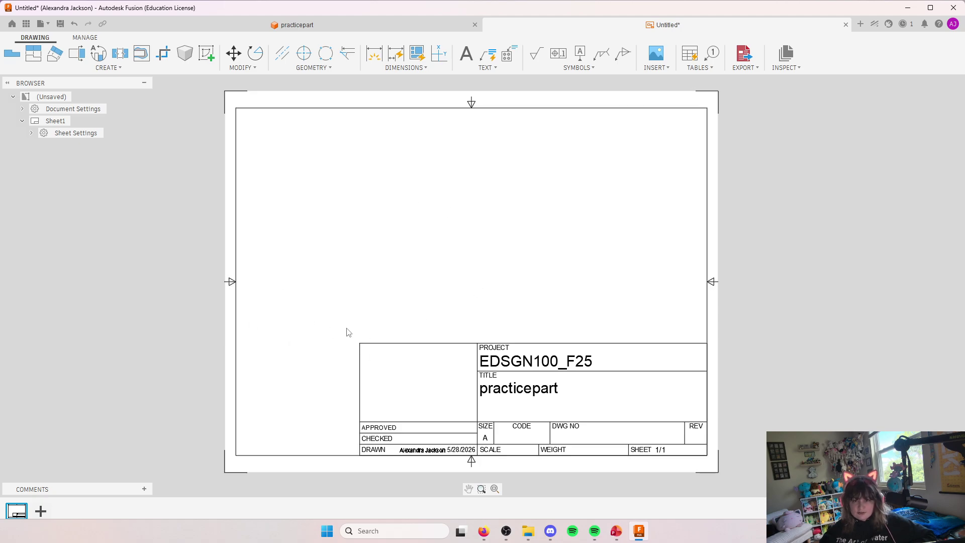
pyautogui.click(100, 70)
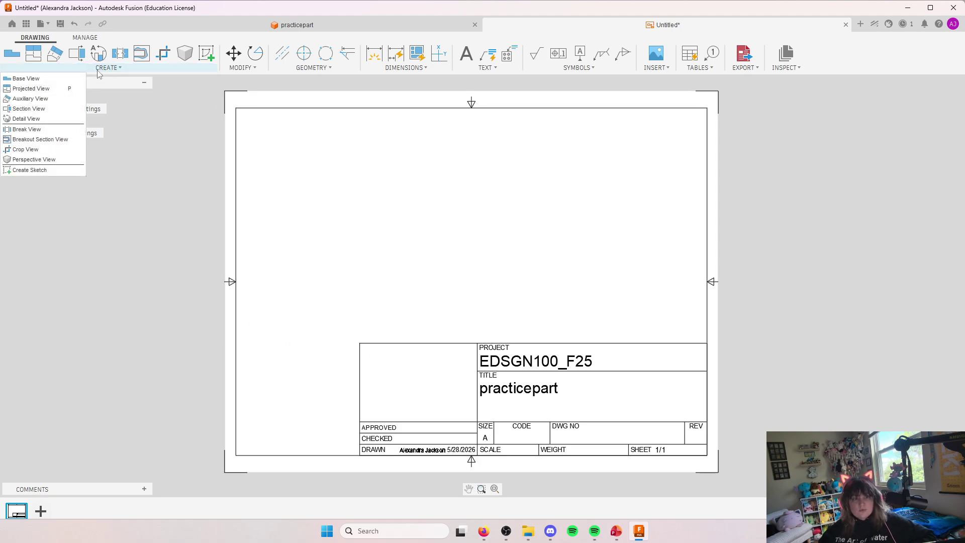
pyautogui.click(97, 70)
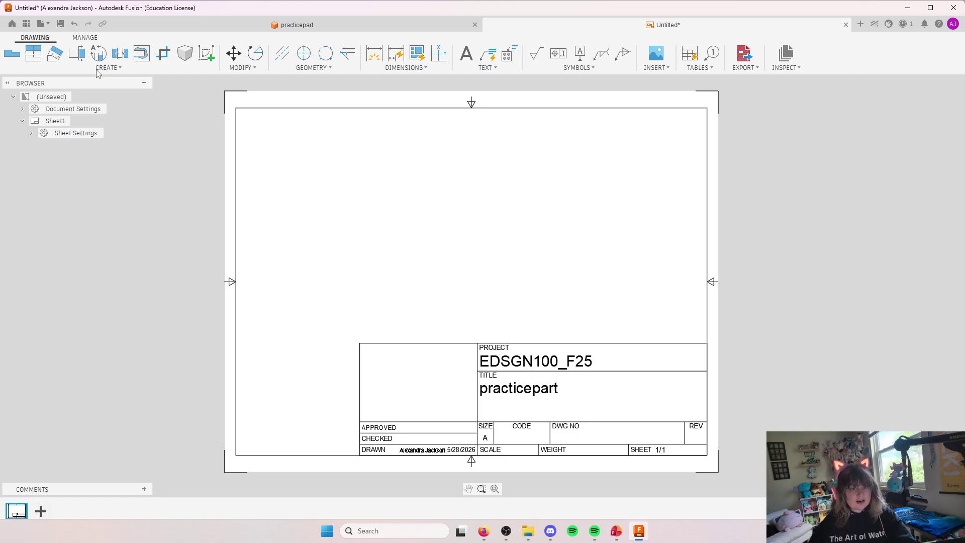
# Step: Place a front base view at 1:2 scale above and left of the title block, showing visible and hidden edges
pyautogui.click(98, 70)
pyautogui.click(26, 79)
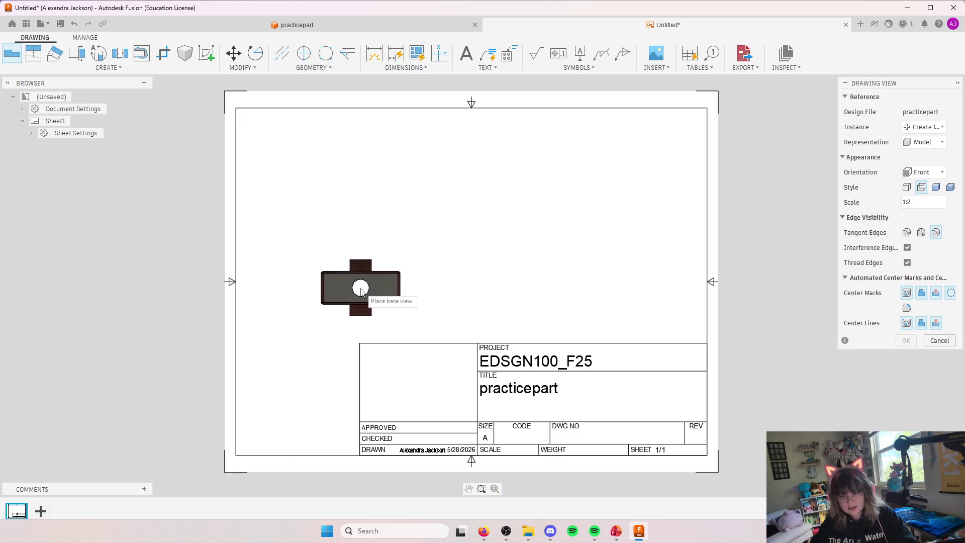
pyautogui.click(361, 292)
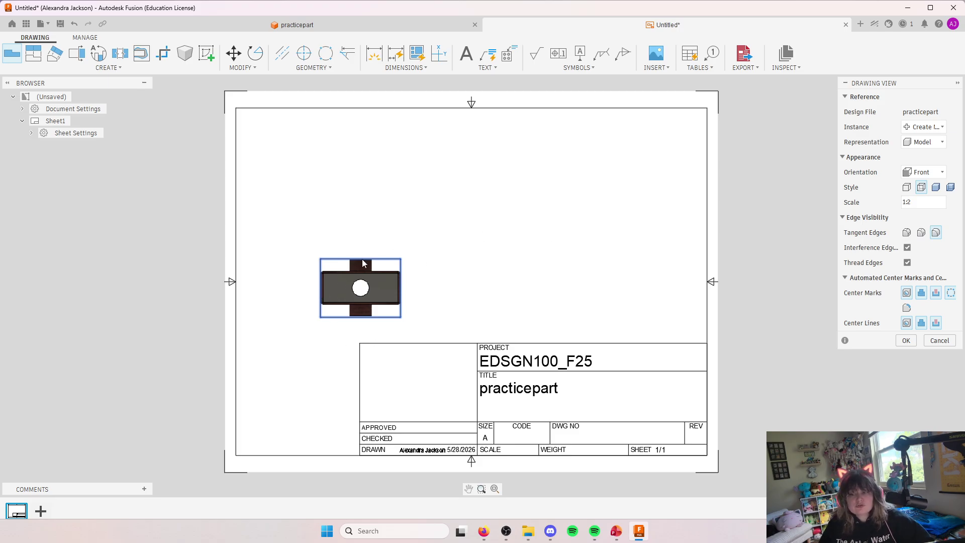
pyautogui.moveTo(929, 88)
pyautogui.mouseDown()
pyautogui.moveTo(871, 86)
pyautogui.moveTo(826, 107)
pyautogui.mouseUp()
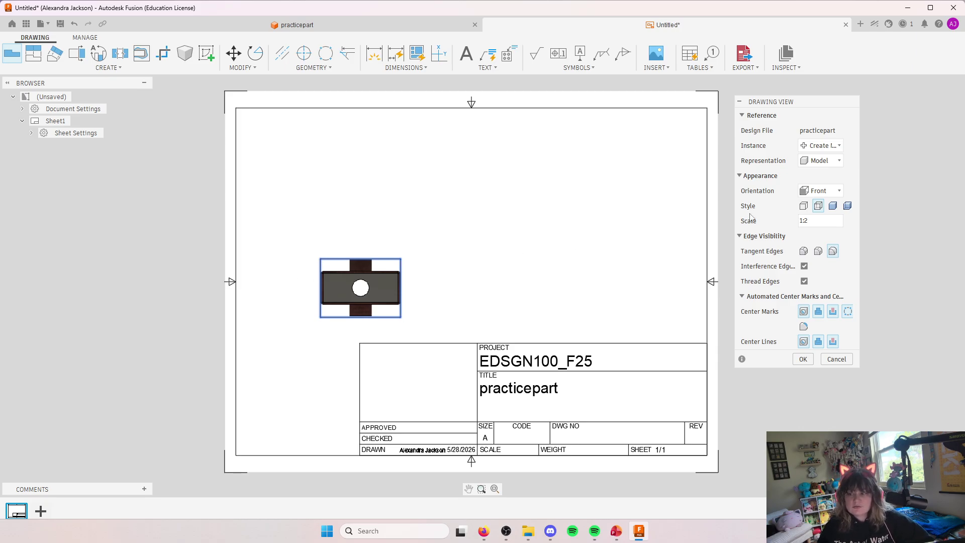
pyautogui.click(819, 207)
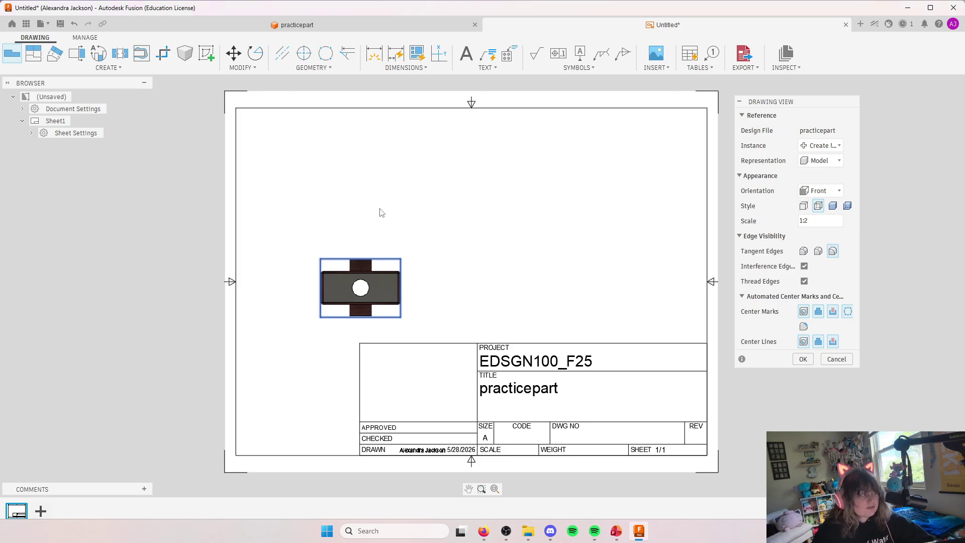
pyautogui.click(802, 359)
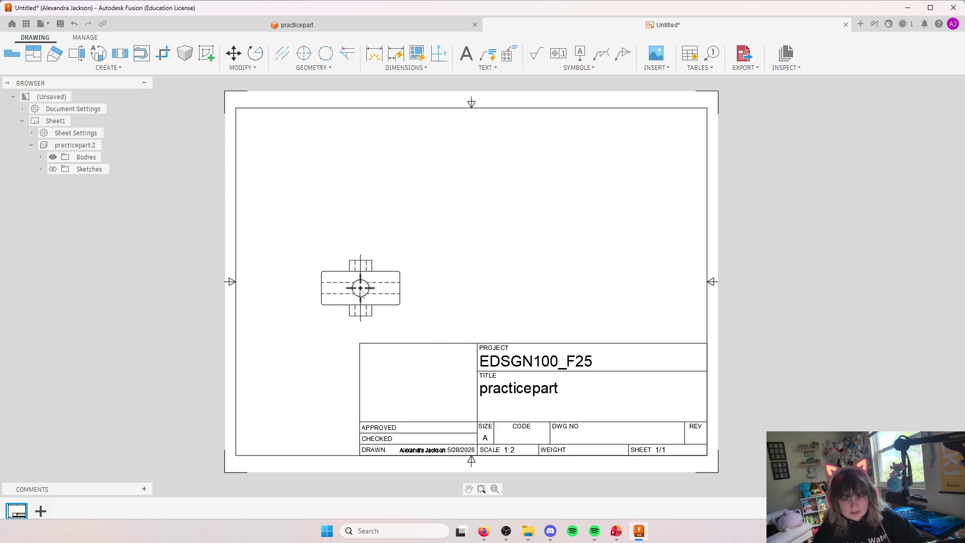
# Step: Open the placed front view for editing, examine its appearance and edge visibility settings, and close them
pyautogui.rightClick(375, 279)
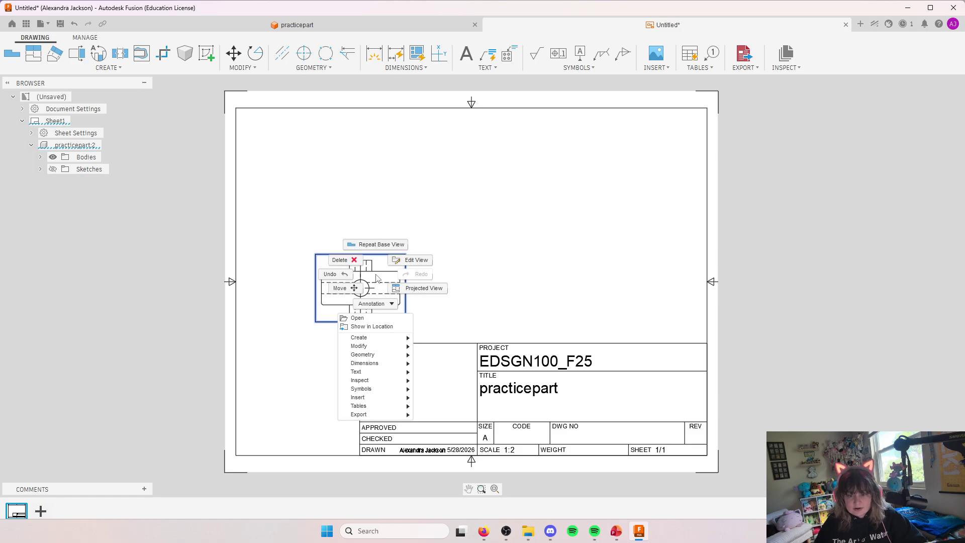
pyautogui.press('Escape')
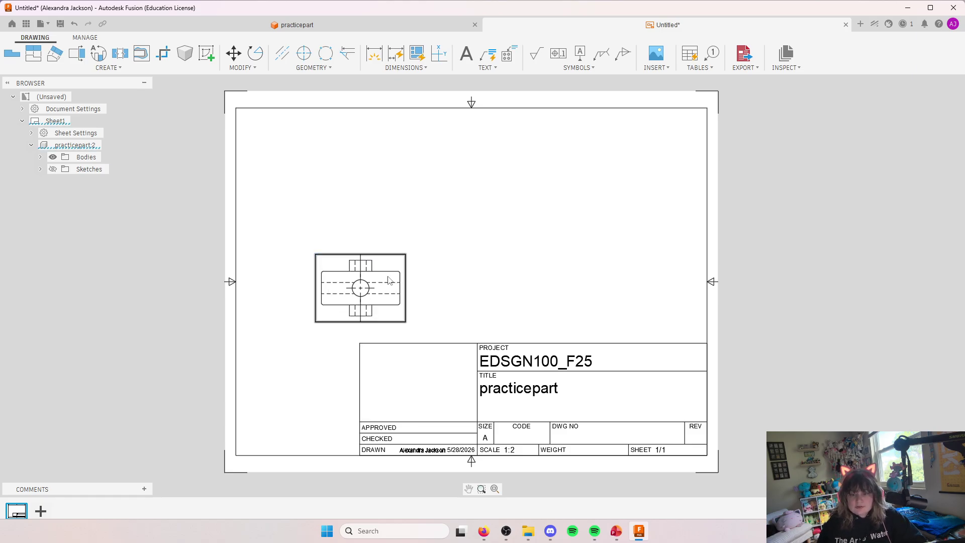
pyautogui.doubleClick(330, 287)
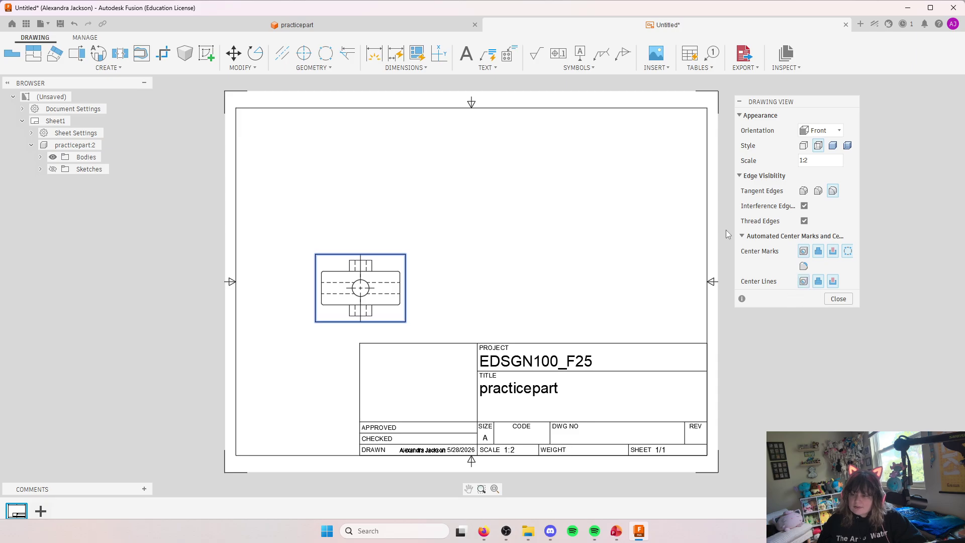
pyautogui.click(839, 301)
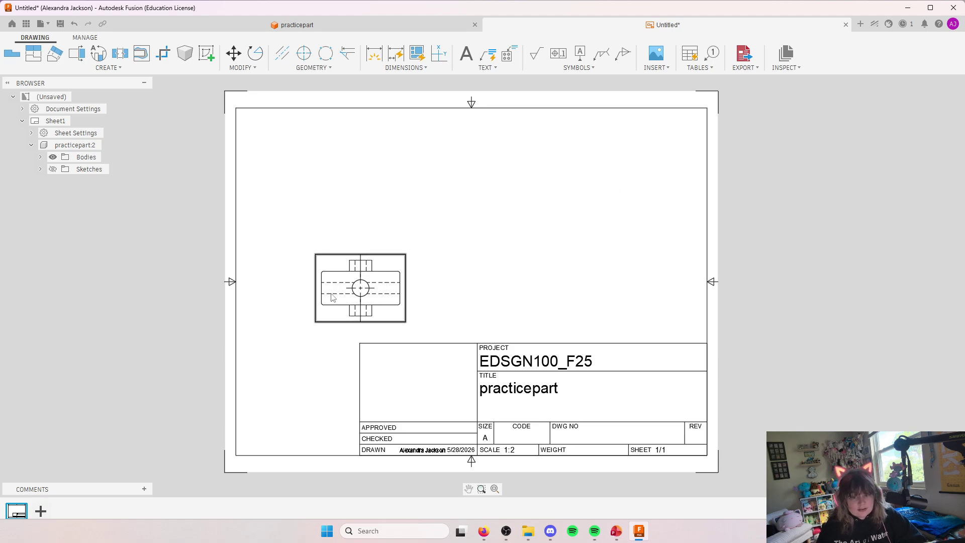
# Step: Create projected views from the front view: a right side view beside it, an isometric view diagonally above, and a top view above it
pyautogui.click(393, 281)
pyautogui.rightClick(394, 284)
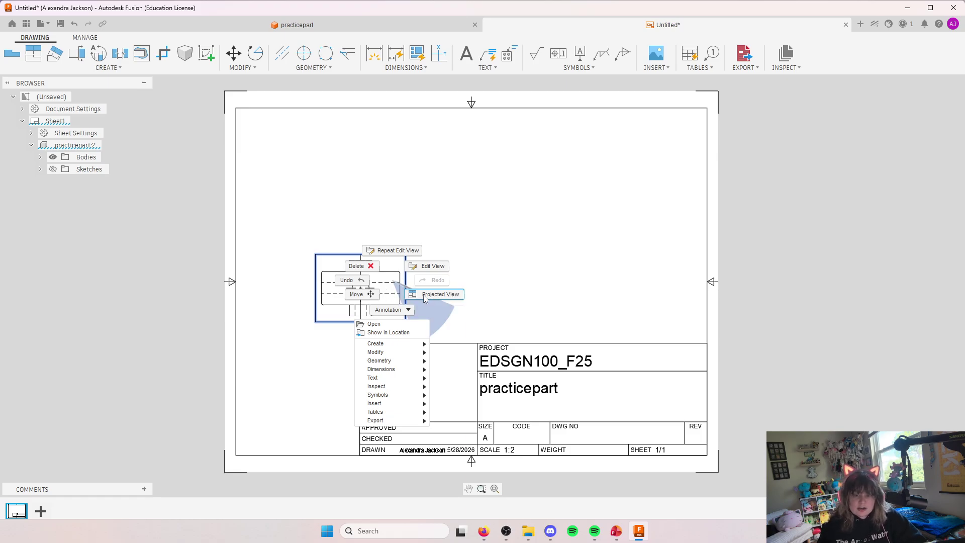
pyautogui.click(107, 67)
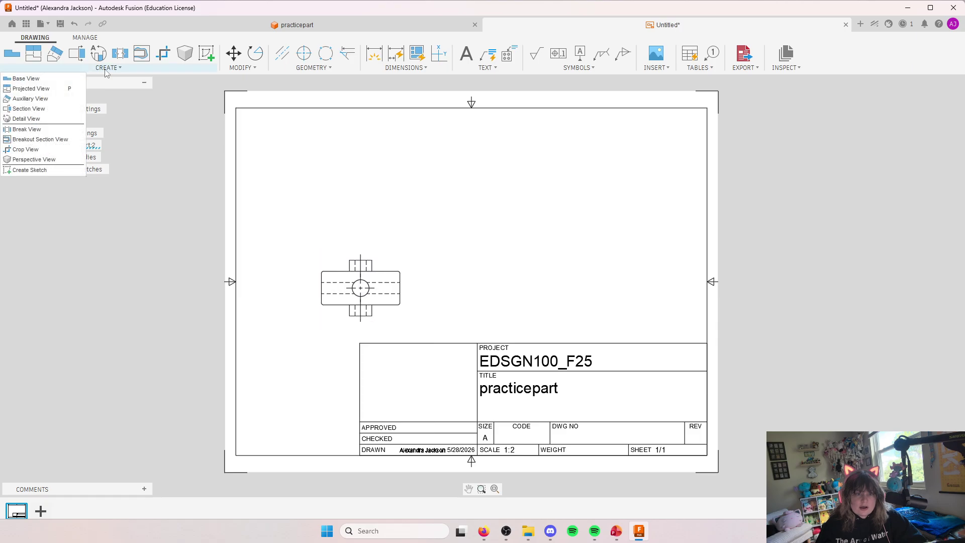
pyautogui.click(44, 91)
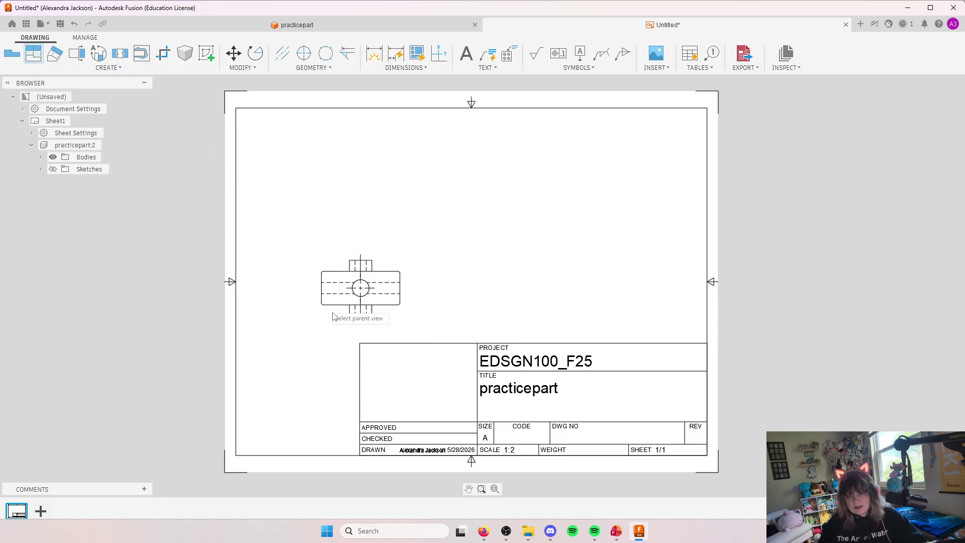
pyautogui.click(352, 280)
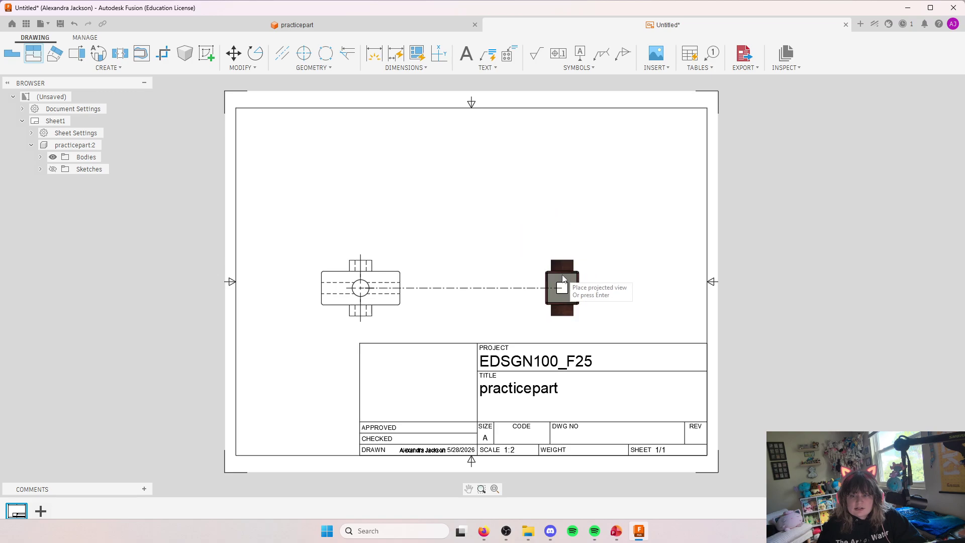
pyautogui.click(557, 291)
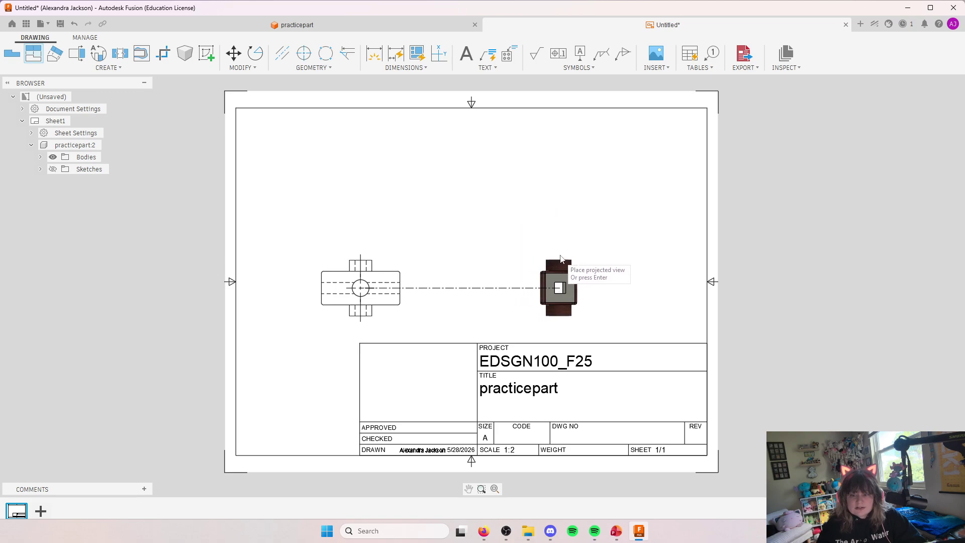
pyautogui.click(551, 158)
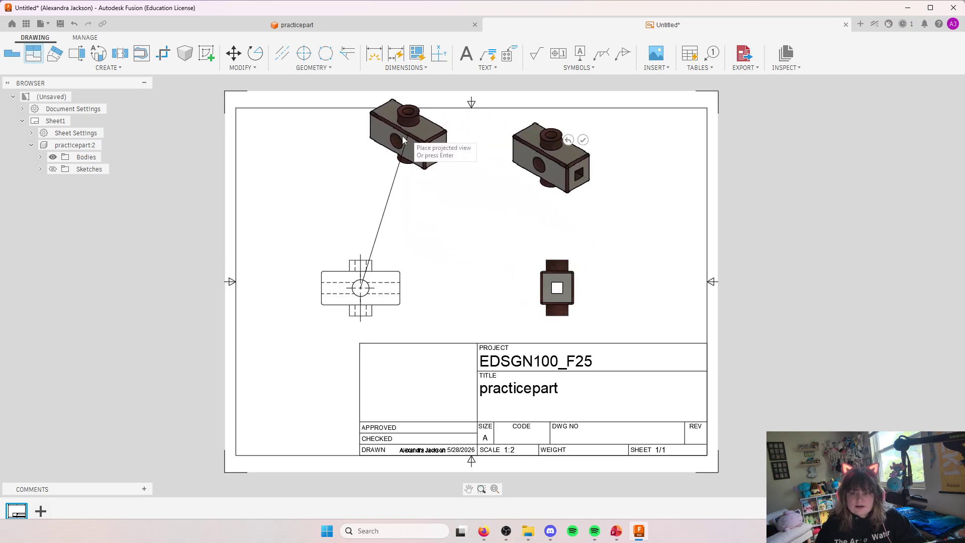
pyautogui.click(375, 154)
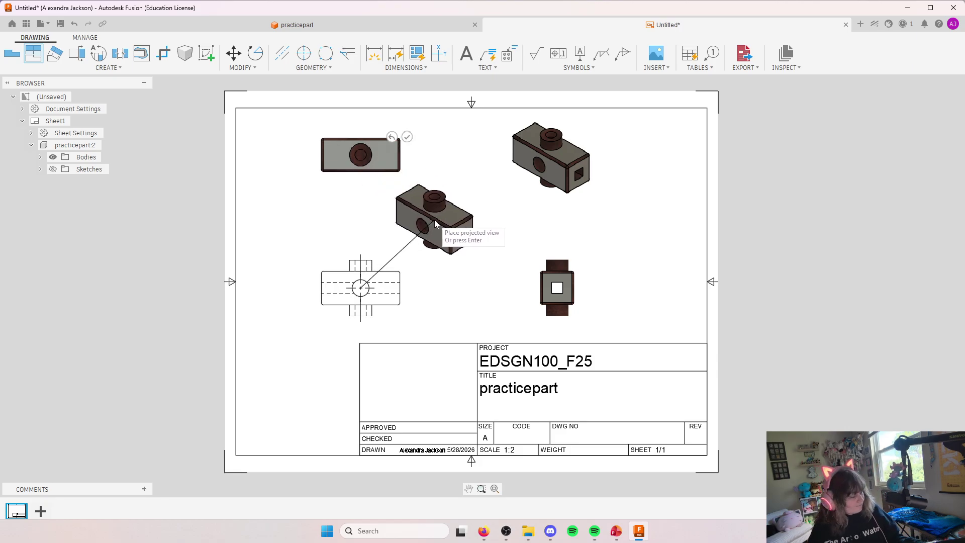
pyautogui.press('Return')
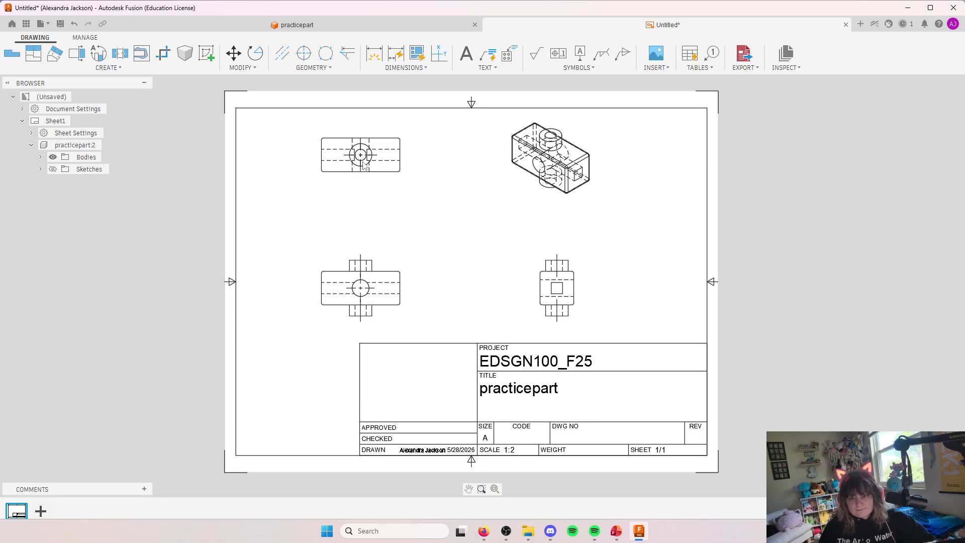
# Step: Change the isometric view's style to shaded and shift the view slightly lower on the sheet
pyautogui.doubleClick(571, 158)
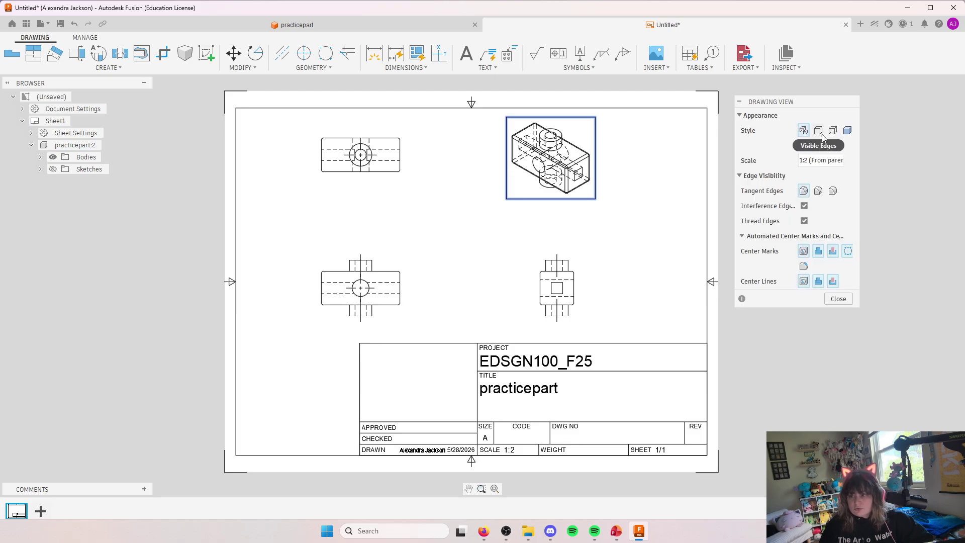
pyautogui.click(847, 131)
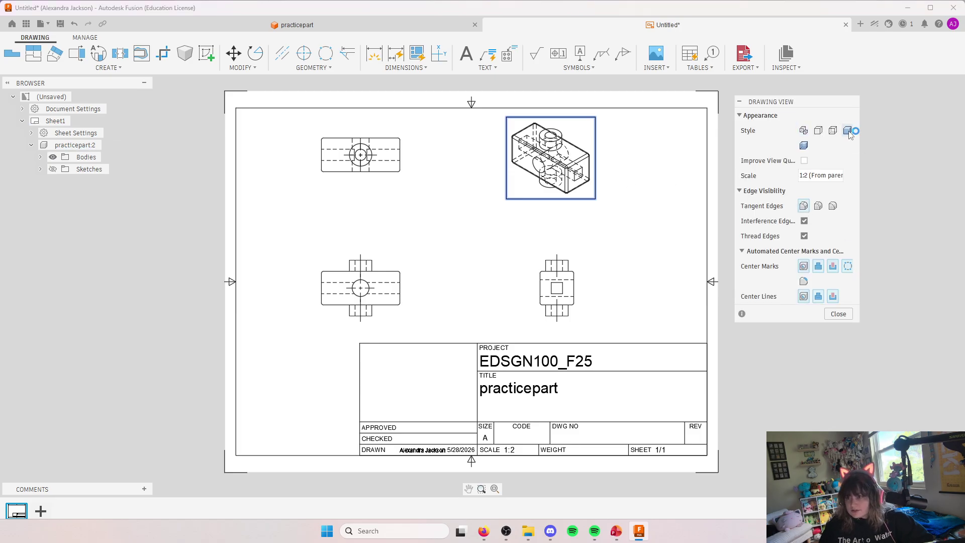
pyautogui.click(838, 314)
pyautogui.click(543, 162)
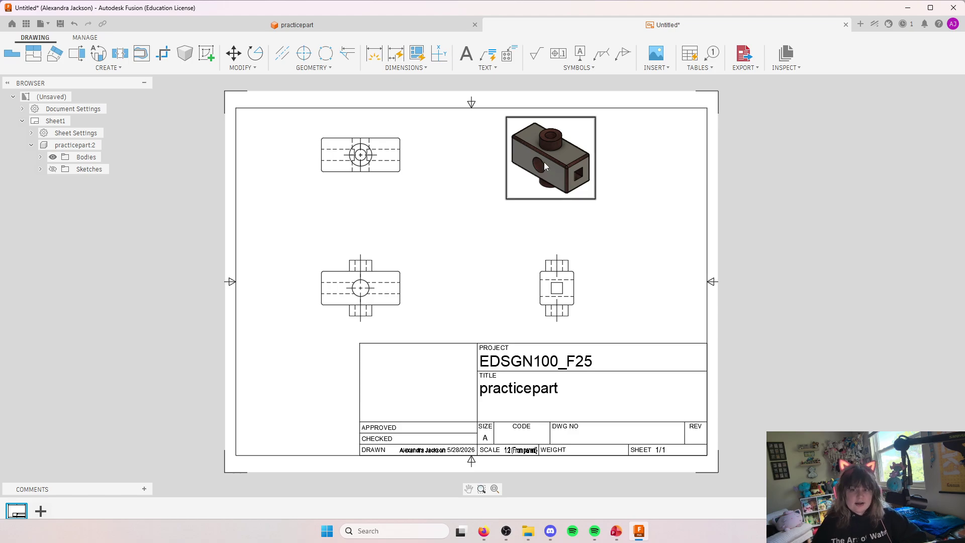
pyautogui.click(553, 161)
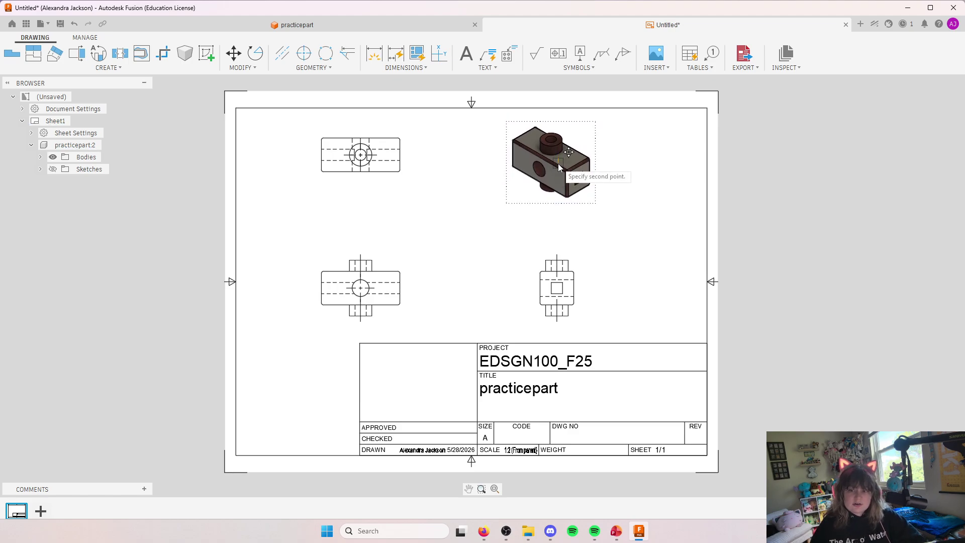
pyautogui.click(559, 169)
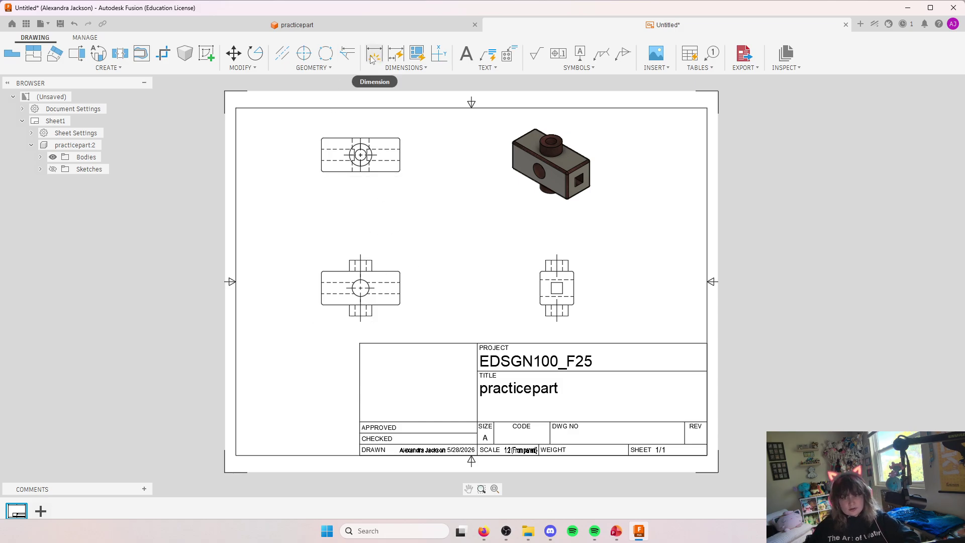
# Step: Auto-dimension the views with the Symmetric with Baseline Dimensions recipe and a Bottom Left datum location
pyautogui.click(399, 68)
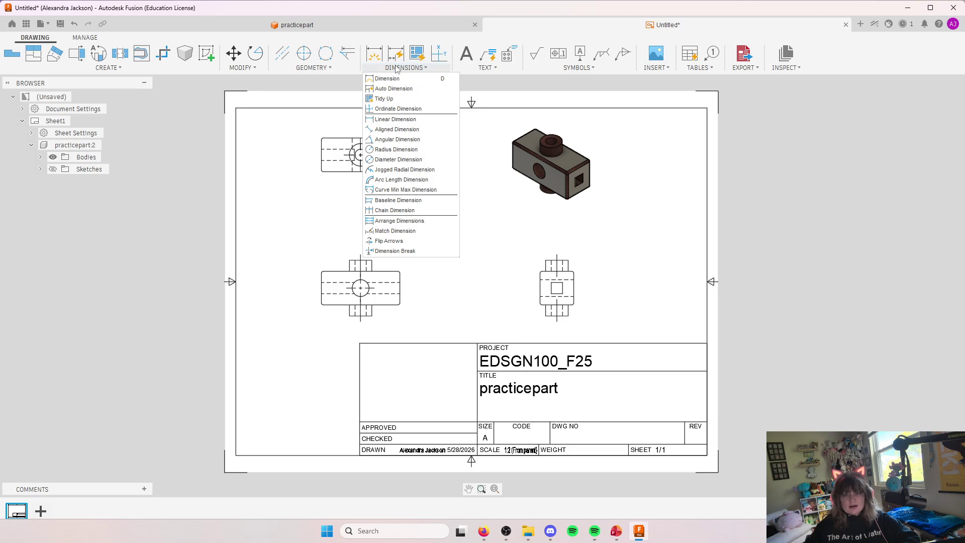
pyautogui.click(397, 69)
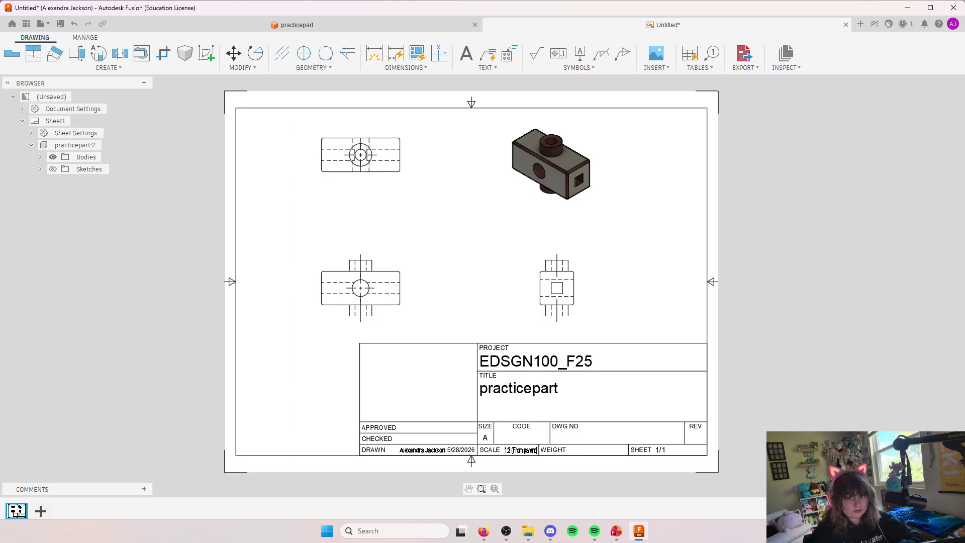
pyautogui.click(405, 68)
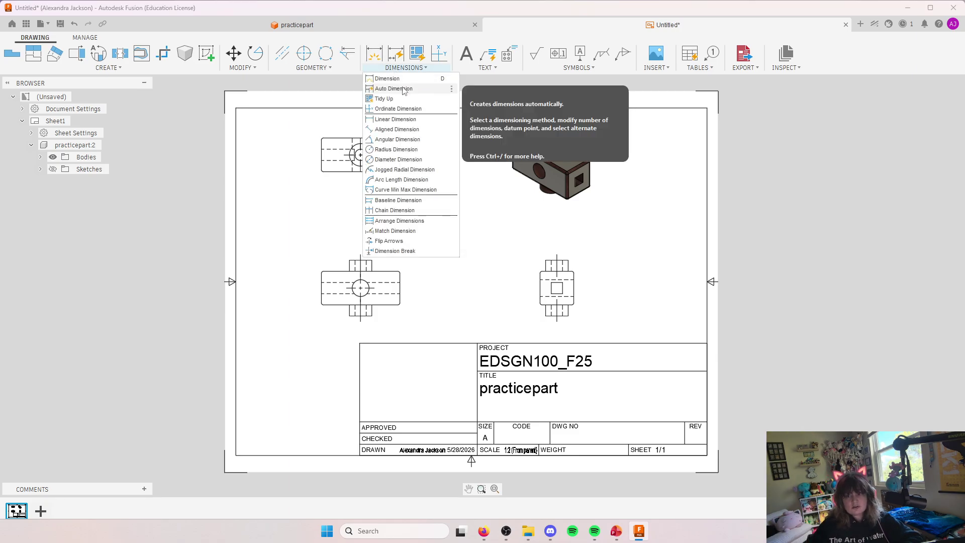
pyautogui.click(402, 88)
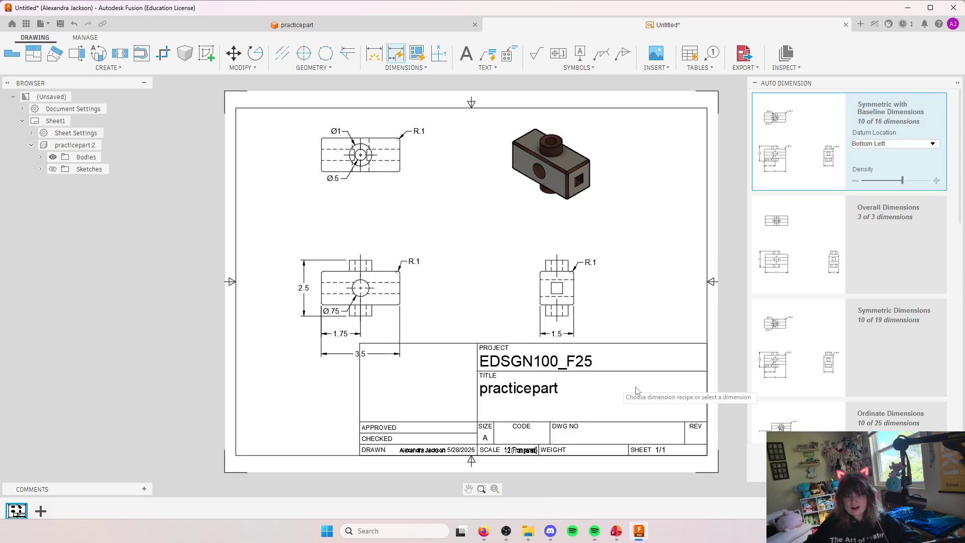
pyautogui.press('Return')
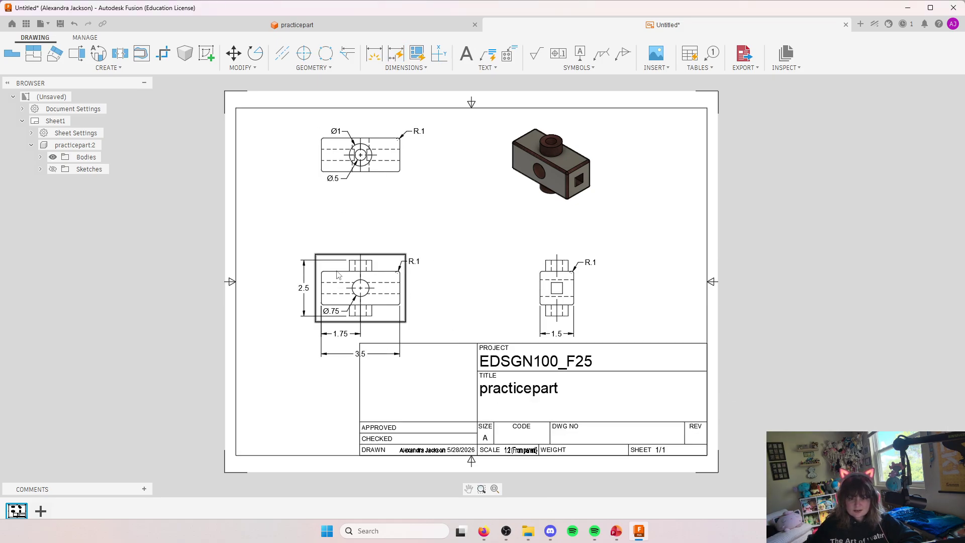
# Step: Reposition the front view's annotations: overall width dimension and hole diameter callout above the view, corner radius callout lower beside it
pyautogui.click(362, 357)
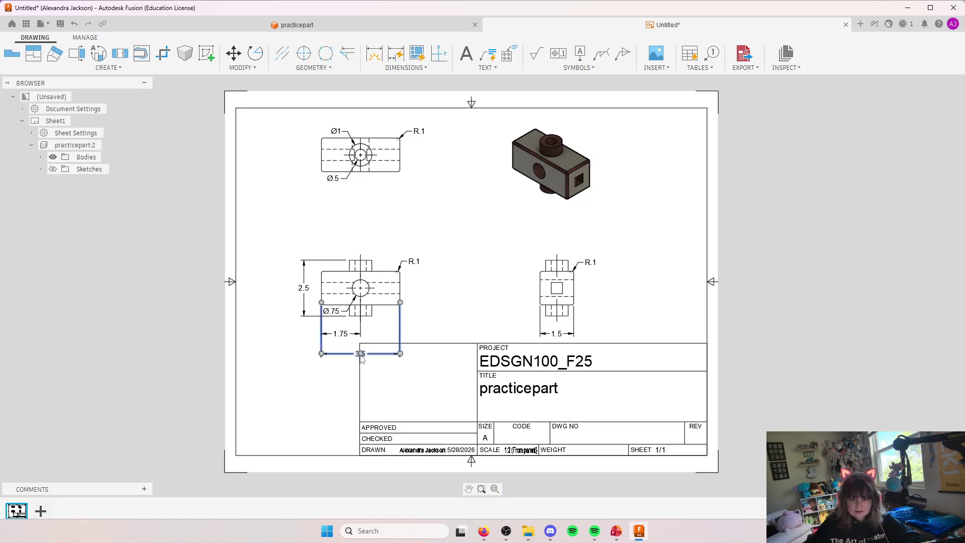
pyautogui.moveTo(400, 358); pyautogui.dragTo(404, 232)
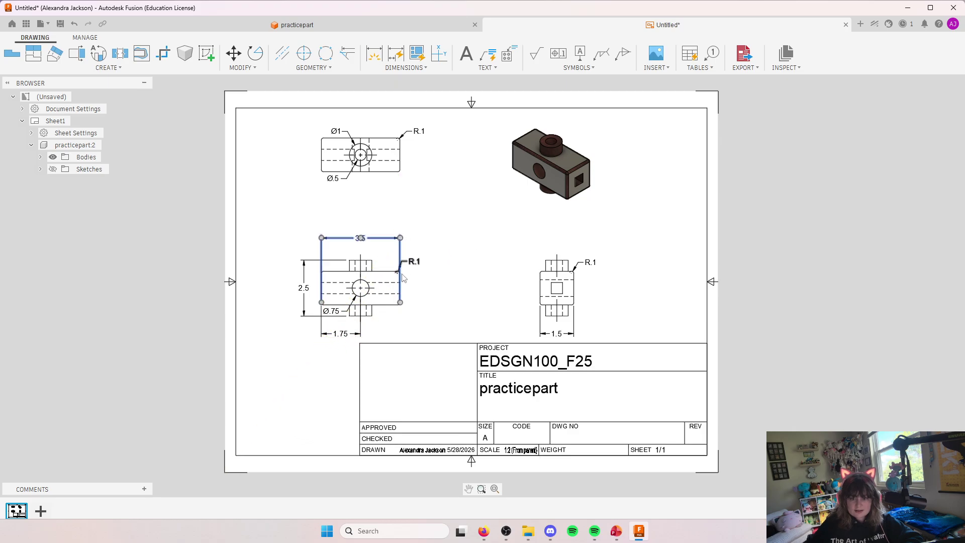
pyautogui.click(338, 311)
pyautogui.moveTo(335, 313); pyautogui.dragTo(410, 287)
pyautogui.click(413, 262)
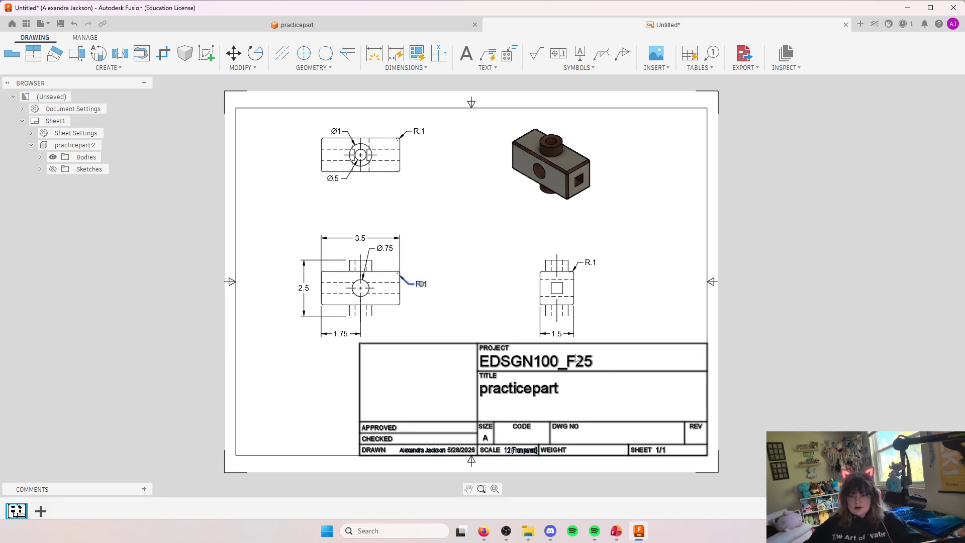
pyautogui.click(266, 266)
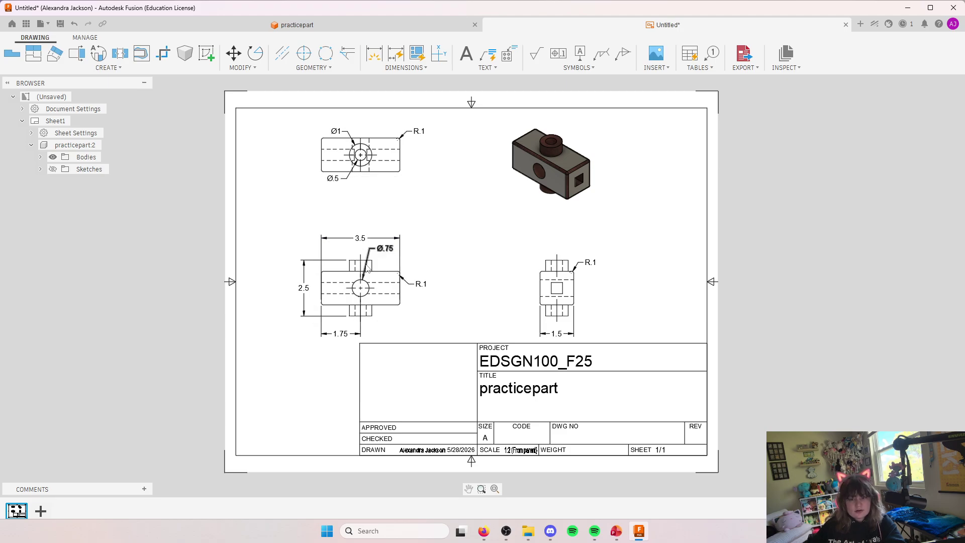
# Step: Check the center marks in the front and right views, and change the Line Type Scale in the document's line width settings
pyautogui.click(362, 319)
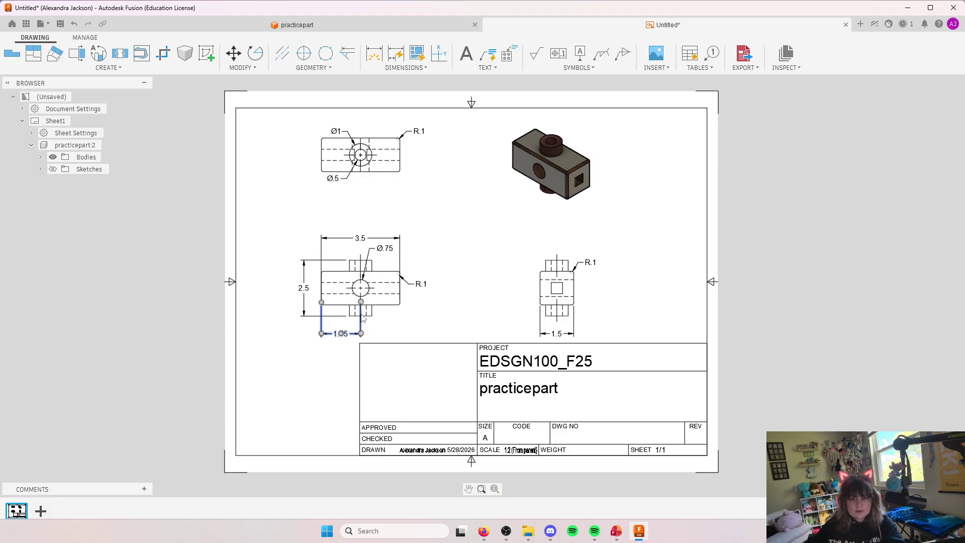
pyautogui.click(372, 288)
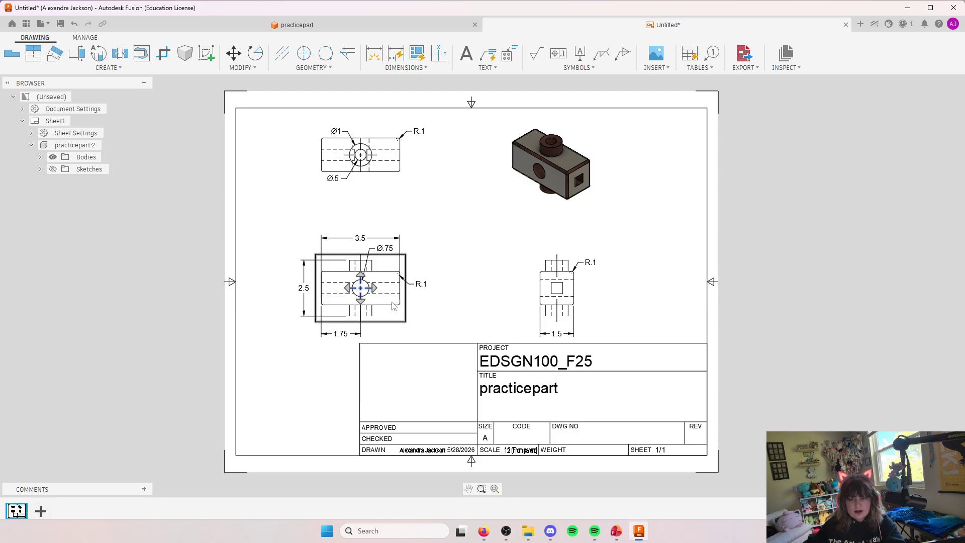
pyautogui.click(557, 271)
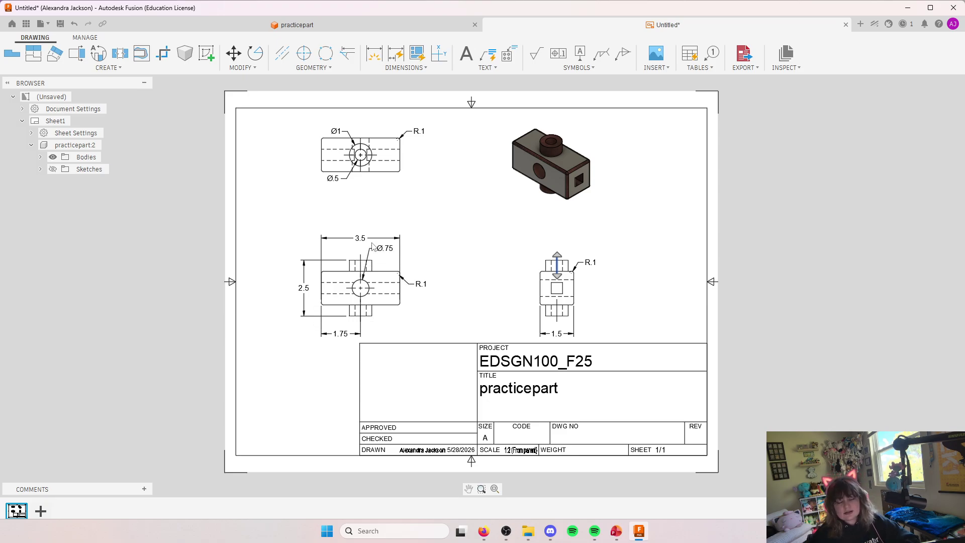
pyautogui.click(361, 266)
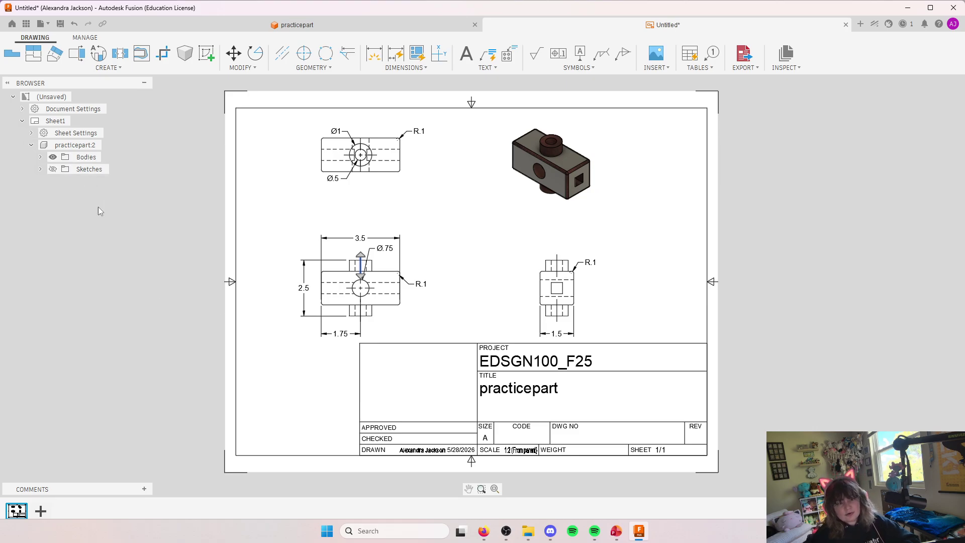
pyautogui.click(30, 133)
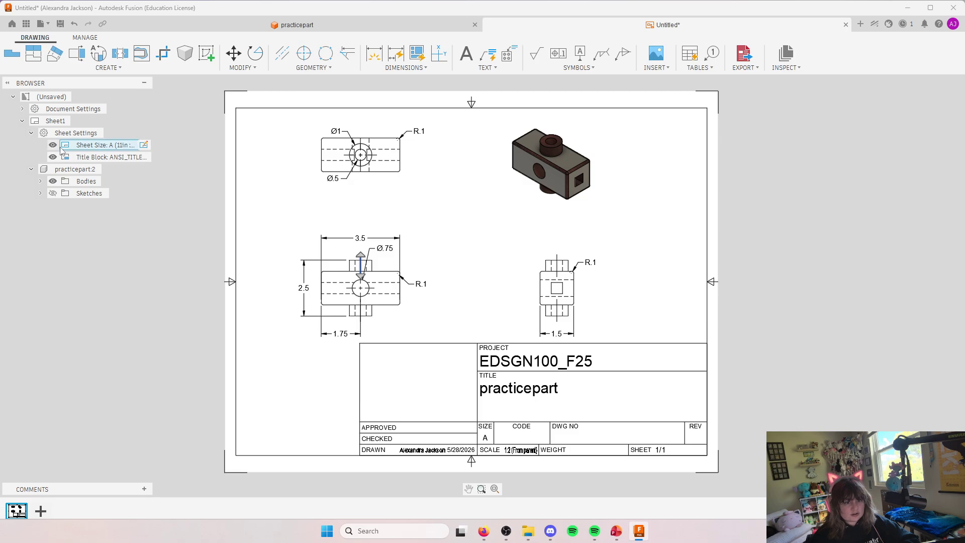
pyautogui.click(22, 108)
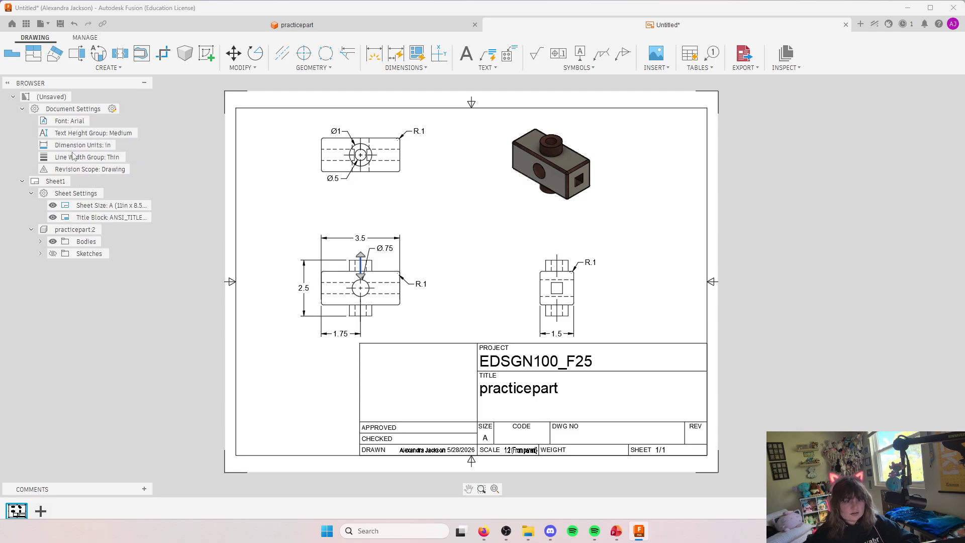
pyautogui.doubleClick(92, 159)
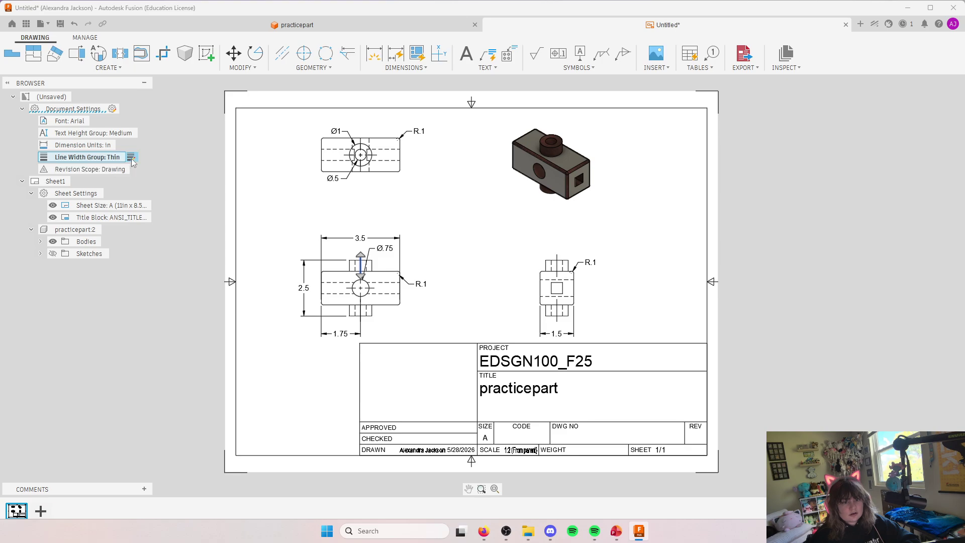
pyautogui.click(917, 294)
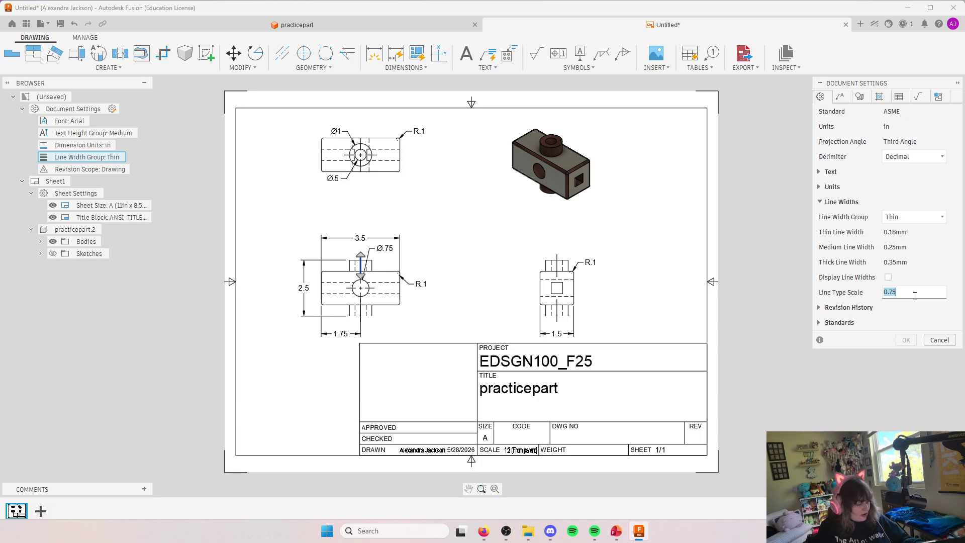
pyautogui.write('1.5')
pyautogui.press('Return')
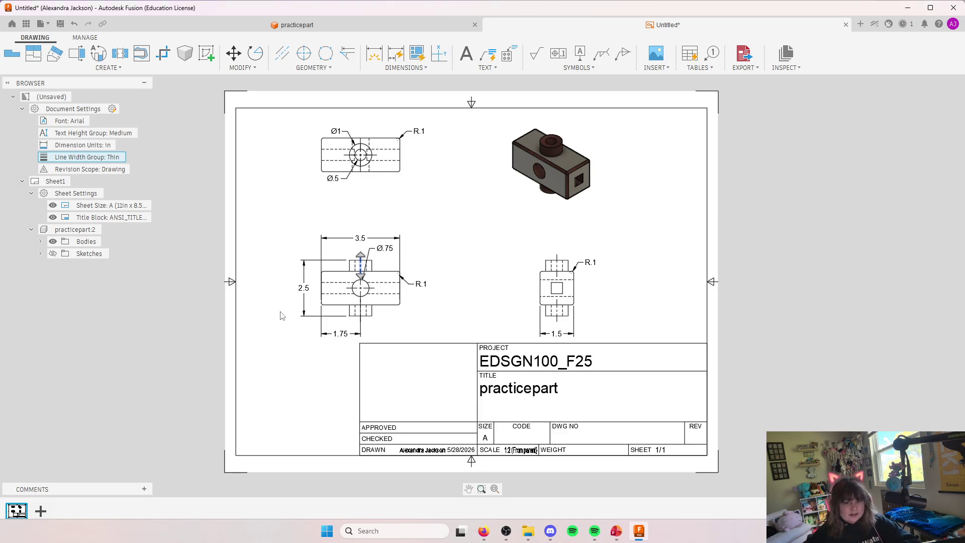
pyautogui.click(460, 244)
pyautogui.press('Escape')
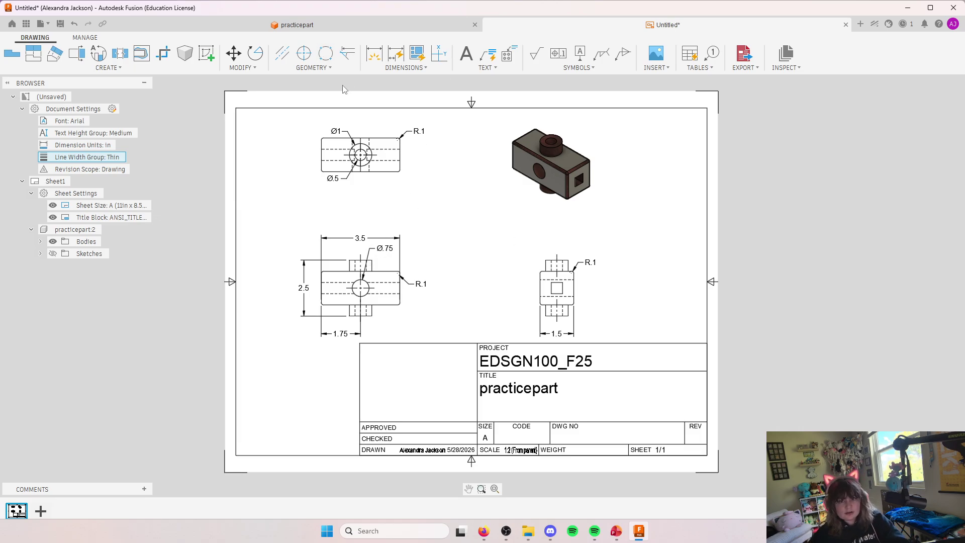
# Step: Add horizontal centerlines between the paired hidden edges of the lengthwise hole in the top, right and front views
pyautogui.click(284, 54)
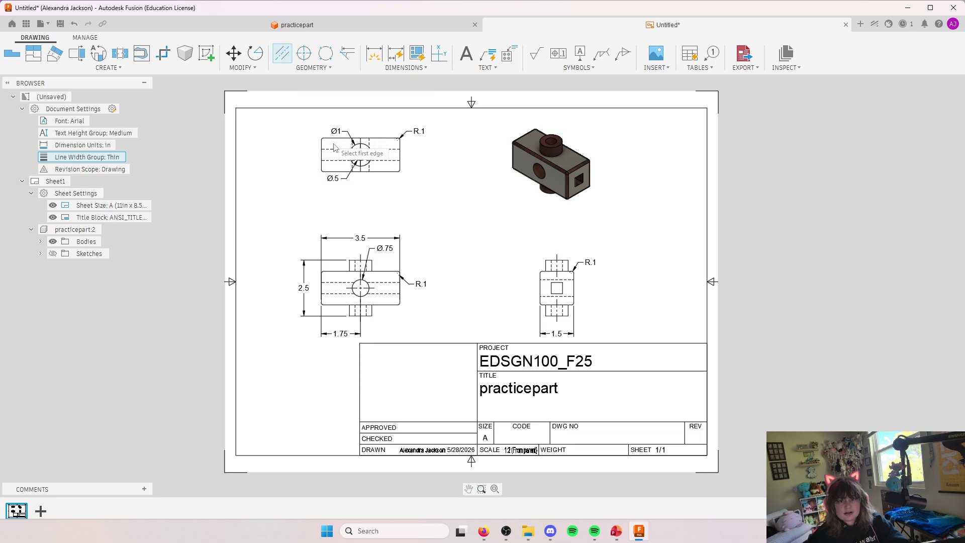
pyautogui.click(336, 149)
pyautogui.click(335, 161)
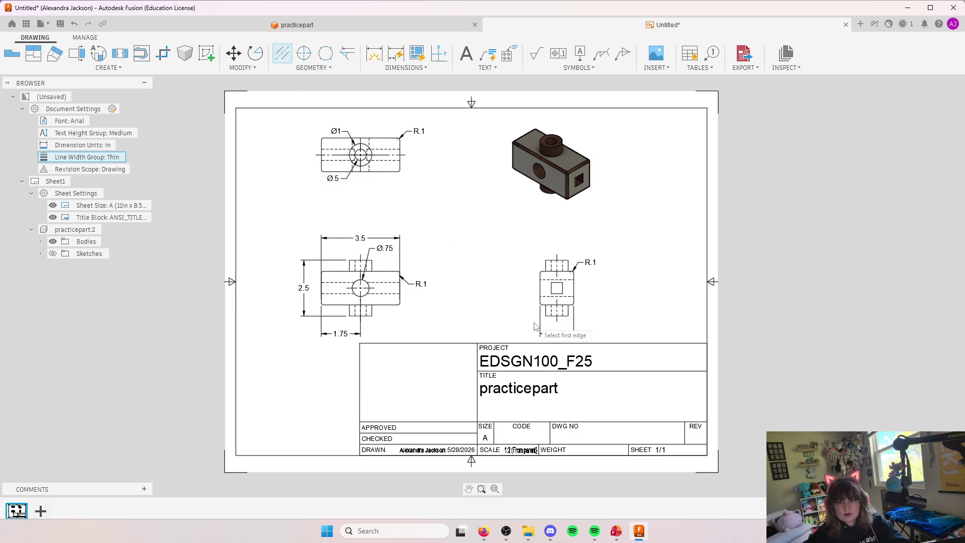
pyautogui.click(569, 280)
pyautogui.click(570, 297)
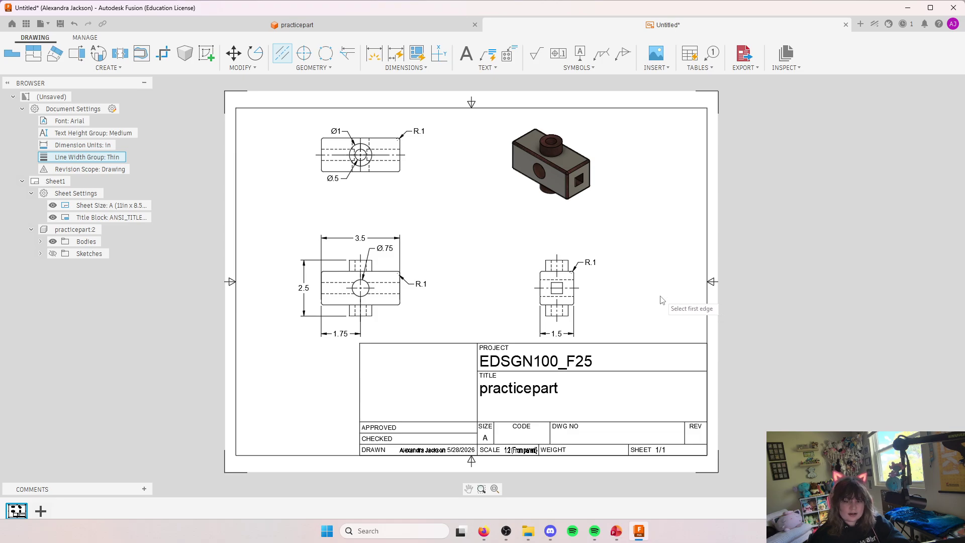
pyautogui.click(336, 282)
pyautogui.click(333, 294)
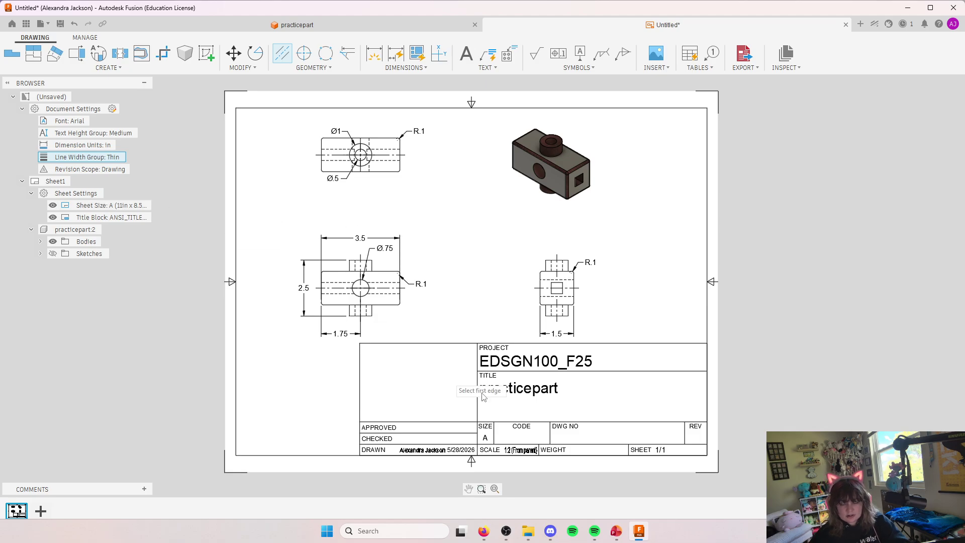
pyautogui.press('Escape')
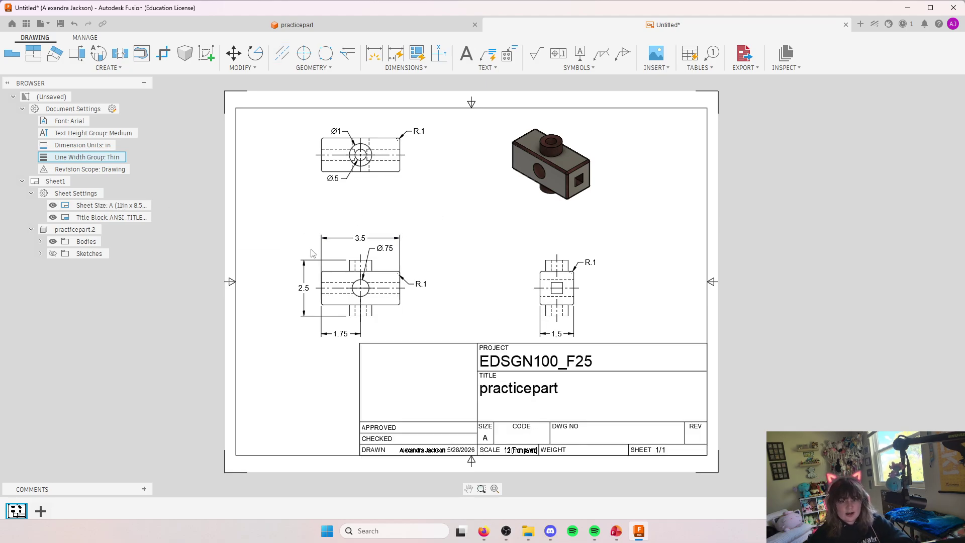
# Step: Switch to the PowerPoint instructions, review the slides on centerline appearance and adding dimensions with hole depth, and return to the Fusion drawing
pyautogui.click(615, 530)
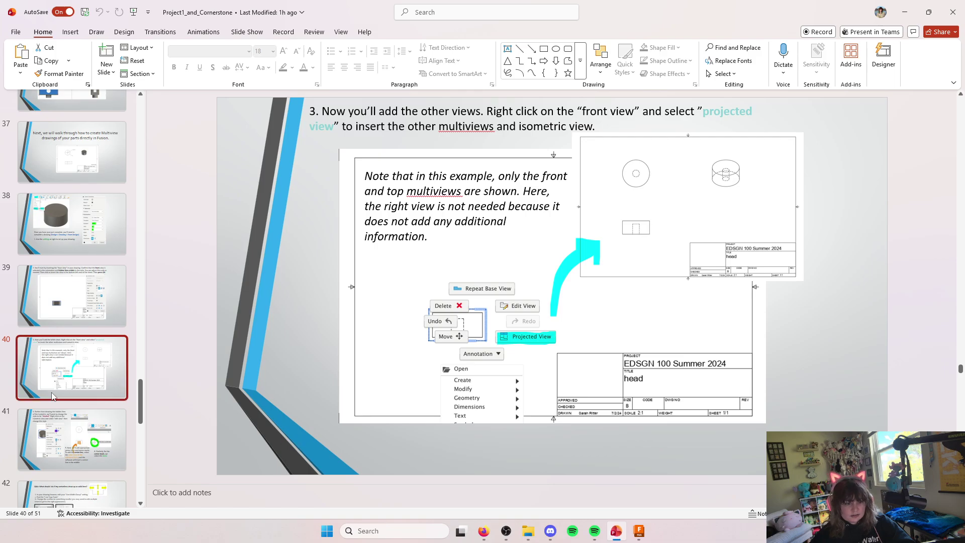
pyautogui.scroll(-2, 75, 402)
pyautogui.click(75, 408)
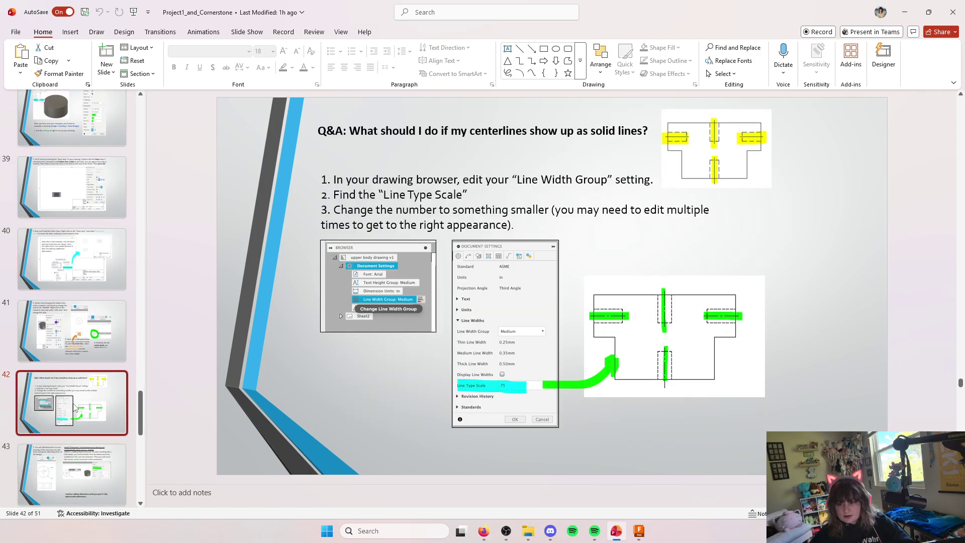
pyautogui.scroll(-3, 76, 408)
pyautogui.click(68, 335)
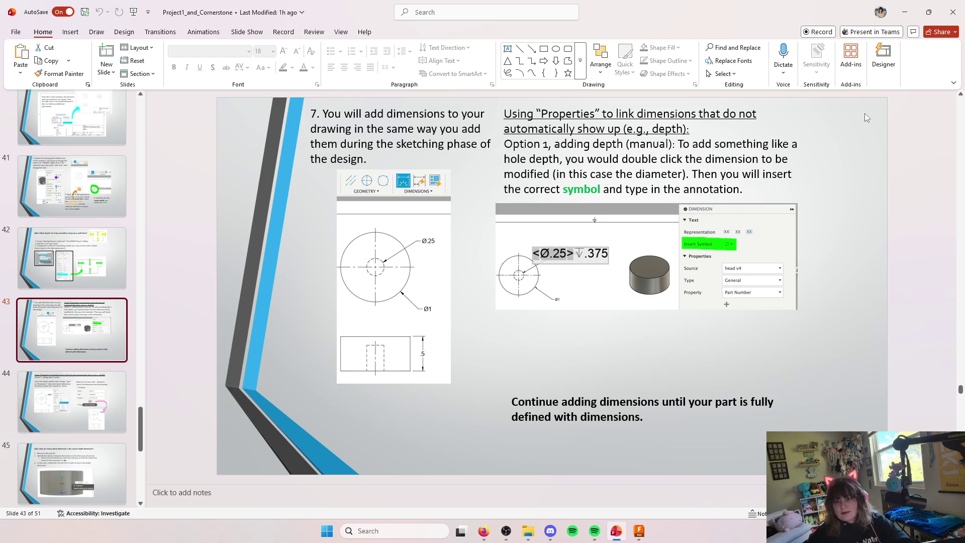
pyautogui.click(906, 12)
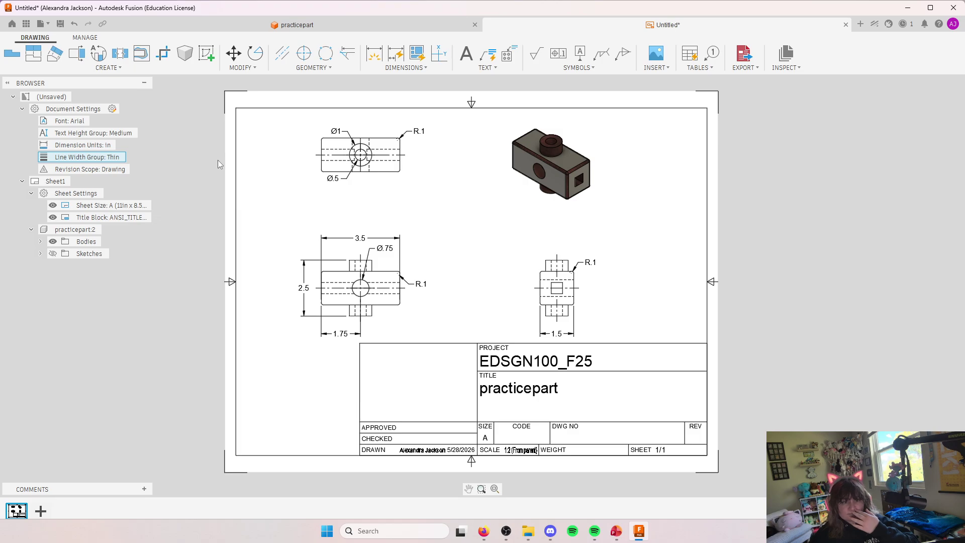
pyautogui.click(616, 531)
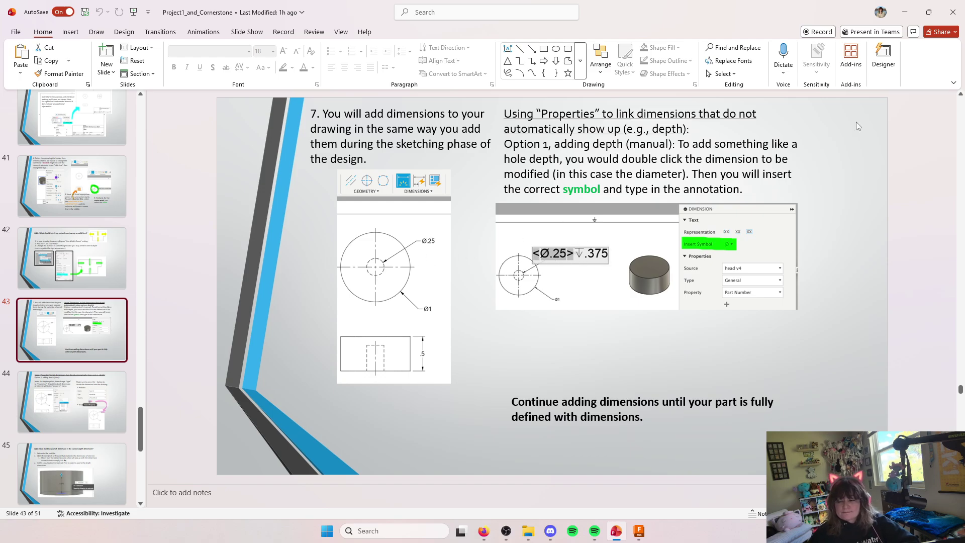
pyautogui.click(904, 12)
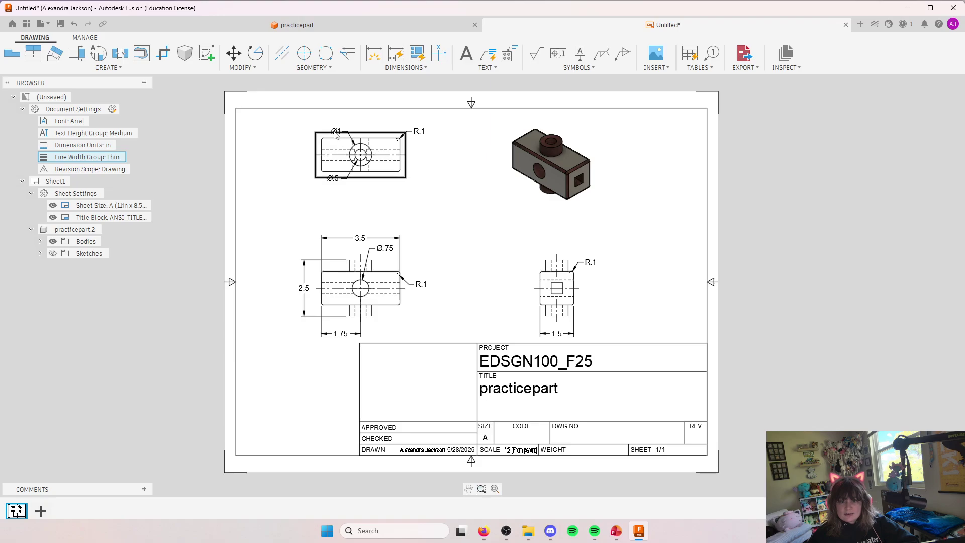
# Step: Add the depth symbol and 0.25 to the top view's 0.5 diameter hole callout, and move the callout farther from the view
pyautogui.doubleClick(335, 181)
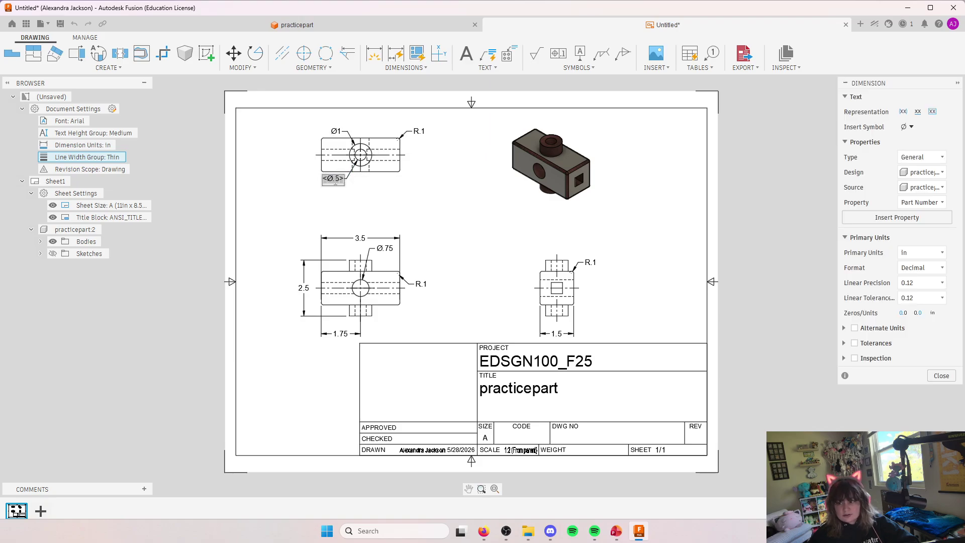
pyautogui.moveTo(872, 84); pyautogui.dragTo(760, 87)
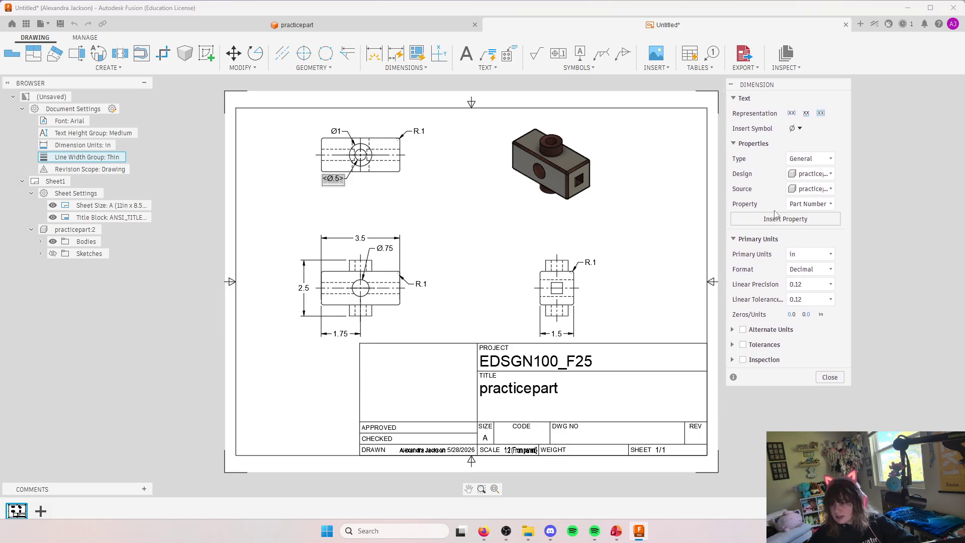
pyautogui.click(798, 130)
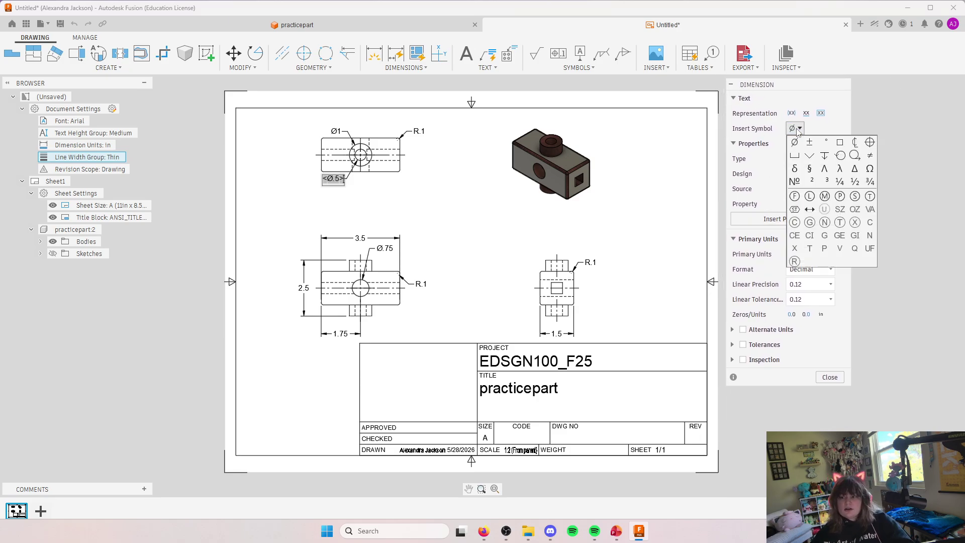
pyautogui.click(825, 156)
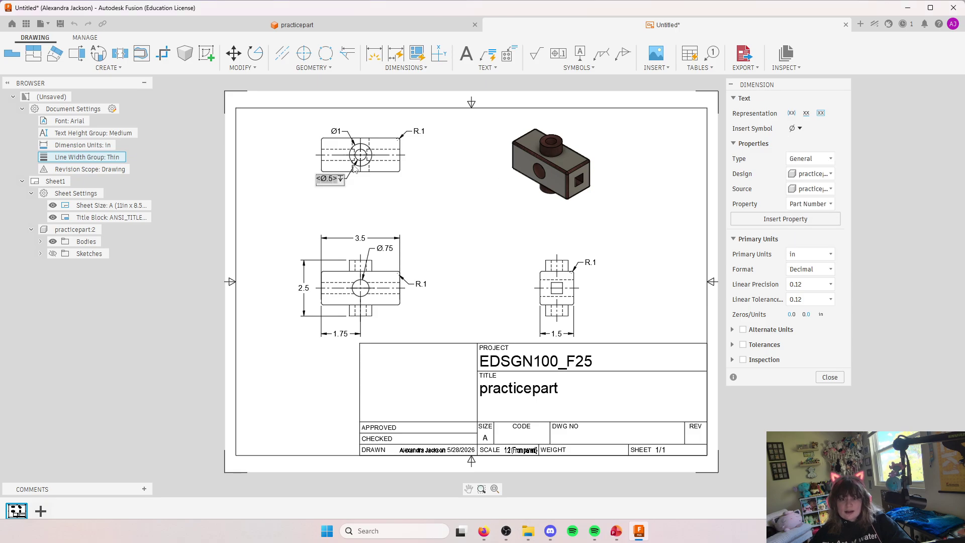
pyautogui.write('0.25')
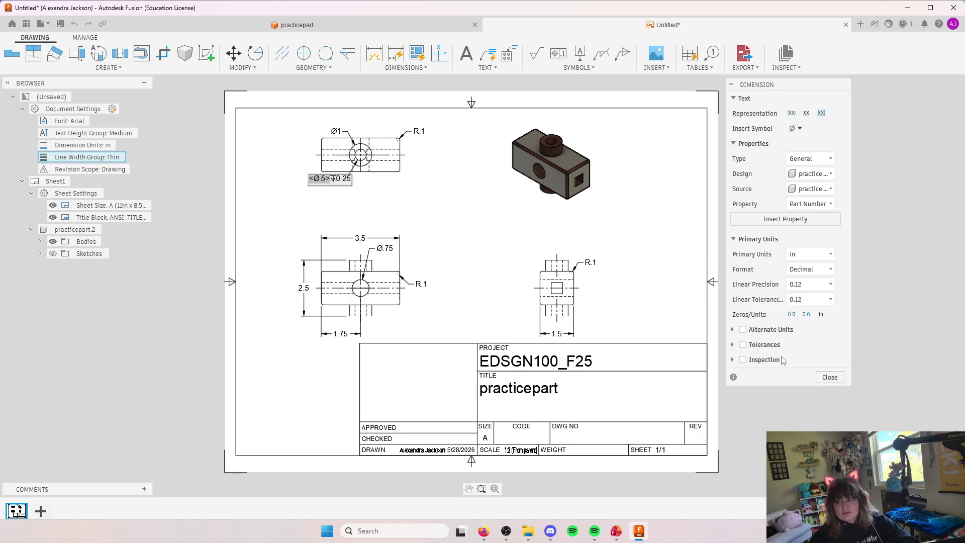
pyautogui.click(834, 379)
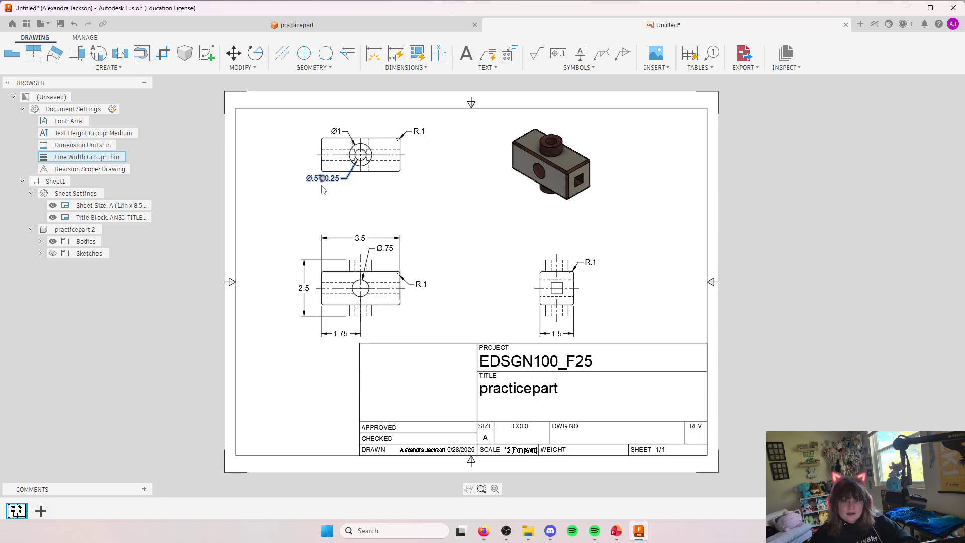
pyautogui.moveTo(322, 184); pyautogui.dragTo(298, 184)
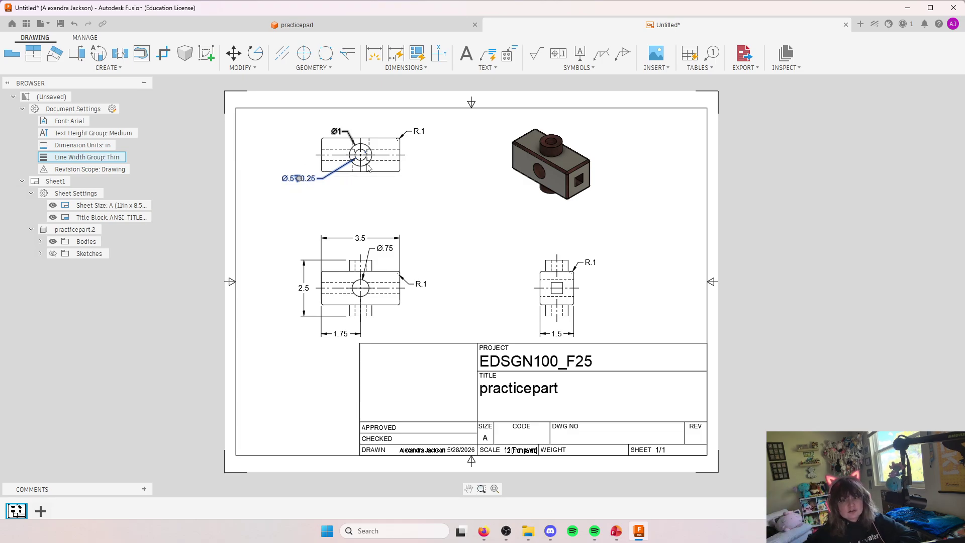
# Step: Change the depth in the top view's 0.5 diameter hole callout to 0.5
pyautogui.doubleClick(308, 178)
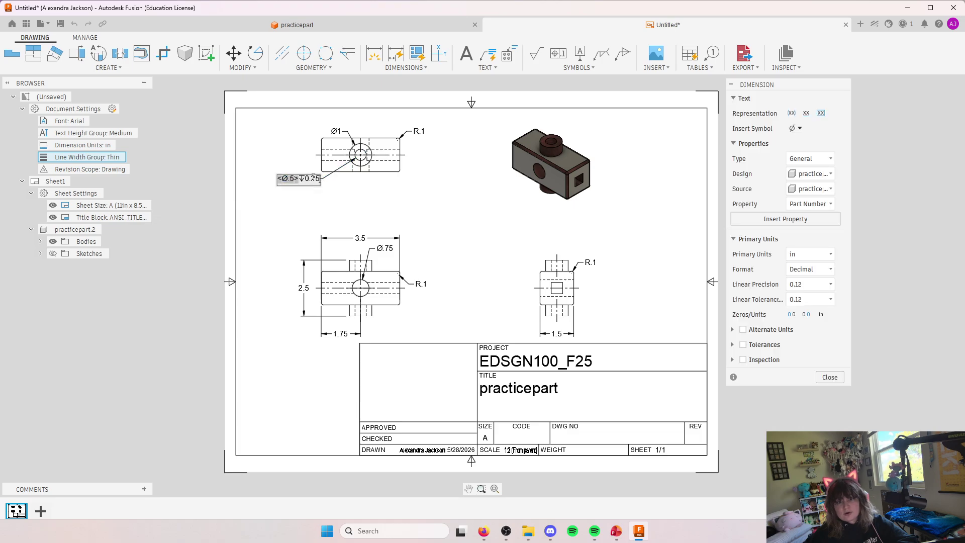
pyautogui.press('BackSpace')
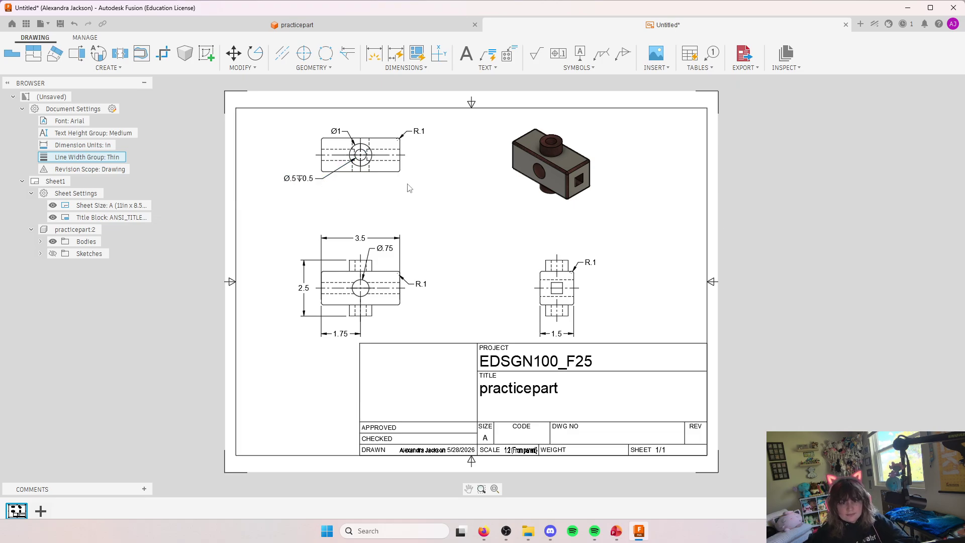
pyautogui.click(410, 187)
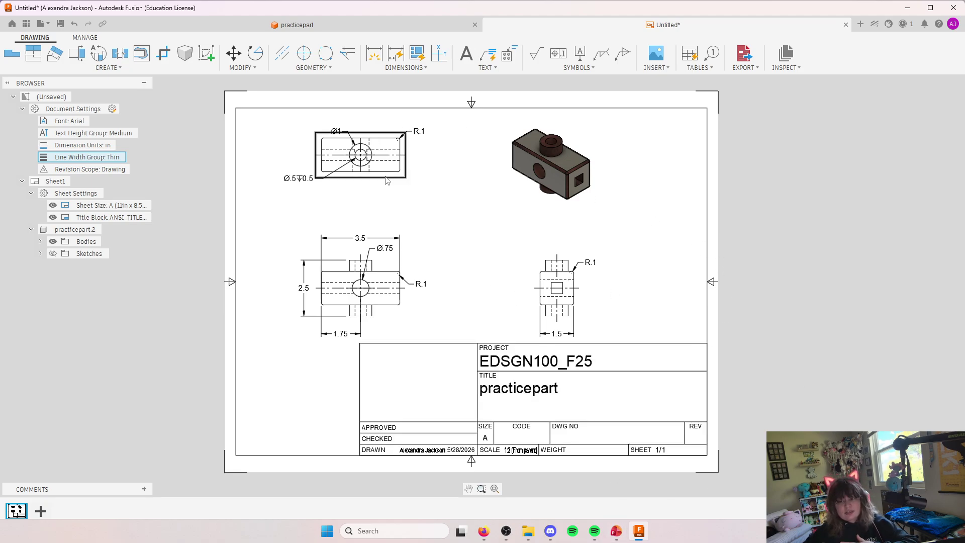
pyautogui.click(531, 161)
pyautogui.click(431, 203)
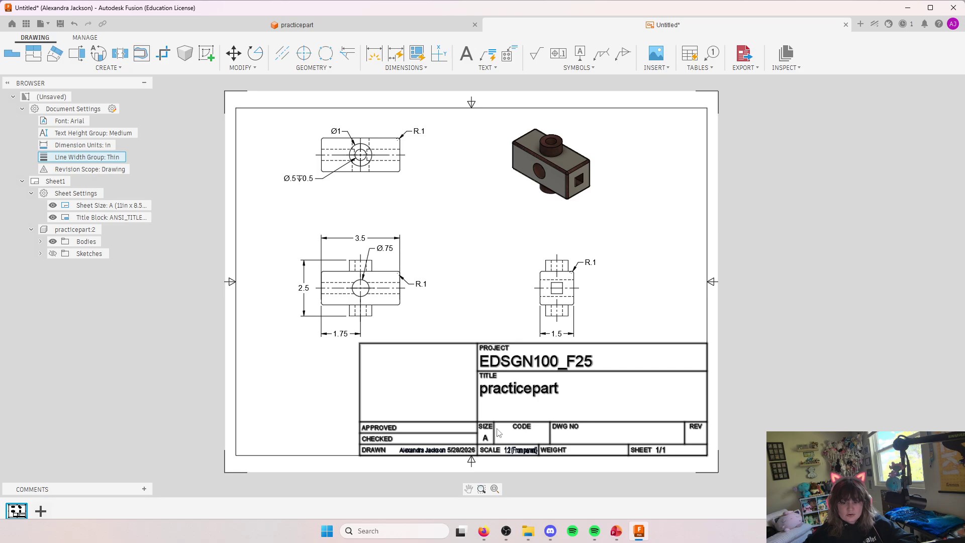
# Step: Set the title block's title to Part Drawing and finish editing its properties
pyautogui.doubleClick(522, 395)
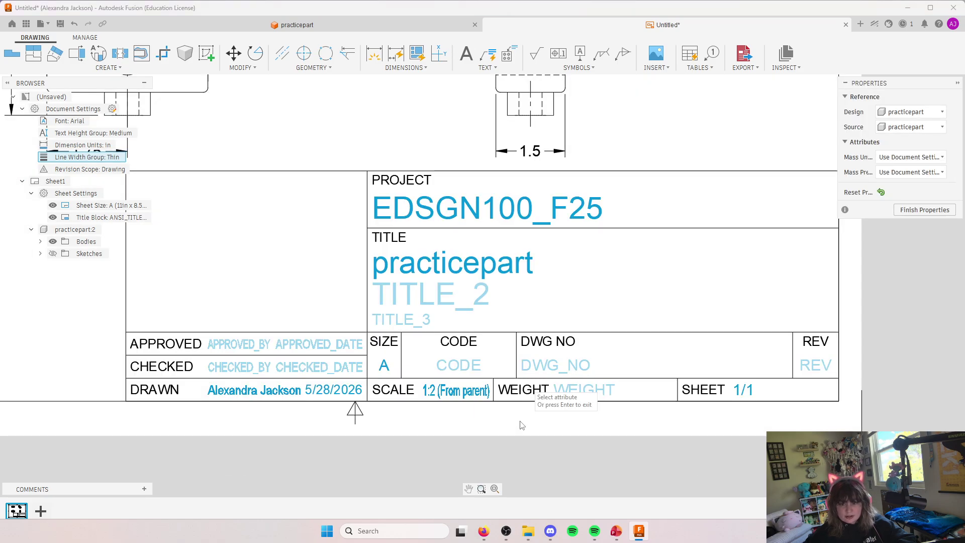
pyautogui.click(449, 268)
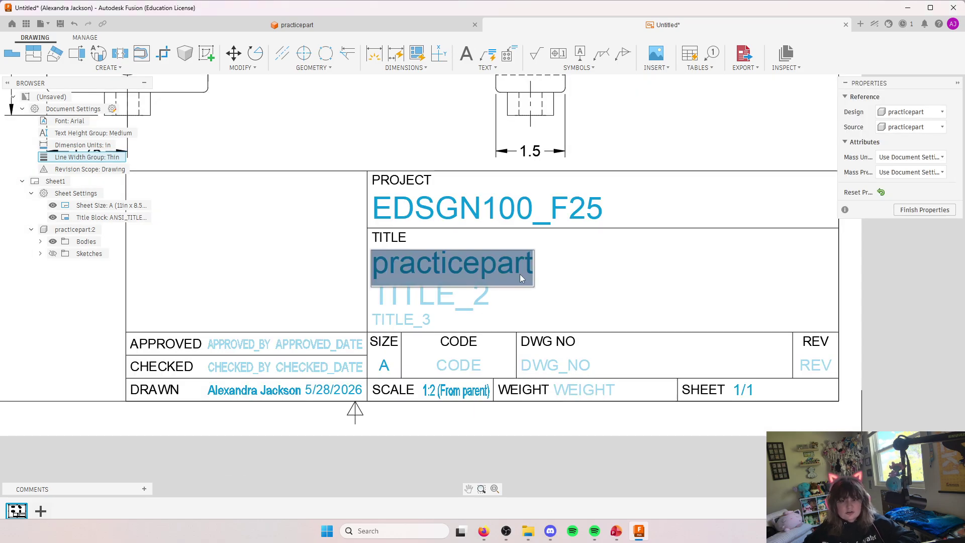
pyautogui.write('Par')
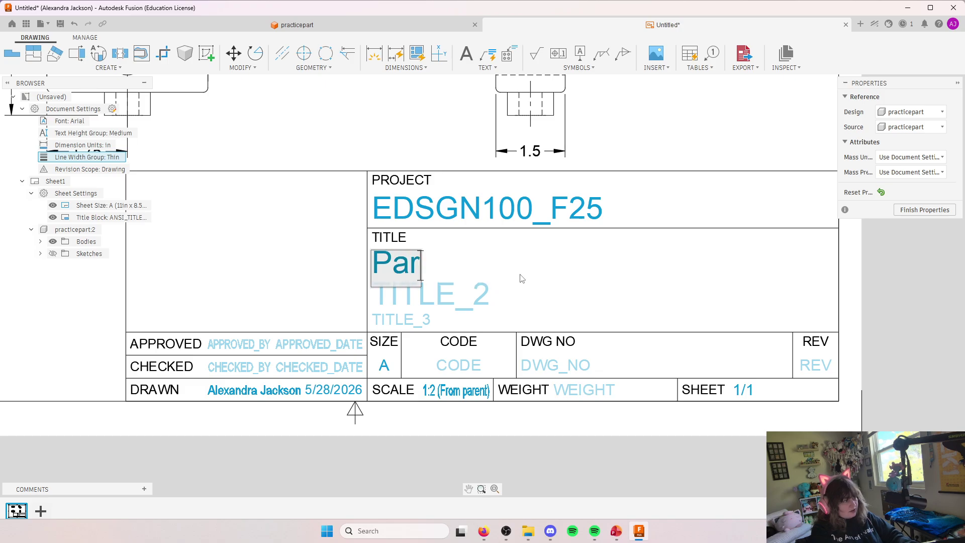
pyautogui.write('t Drawing')
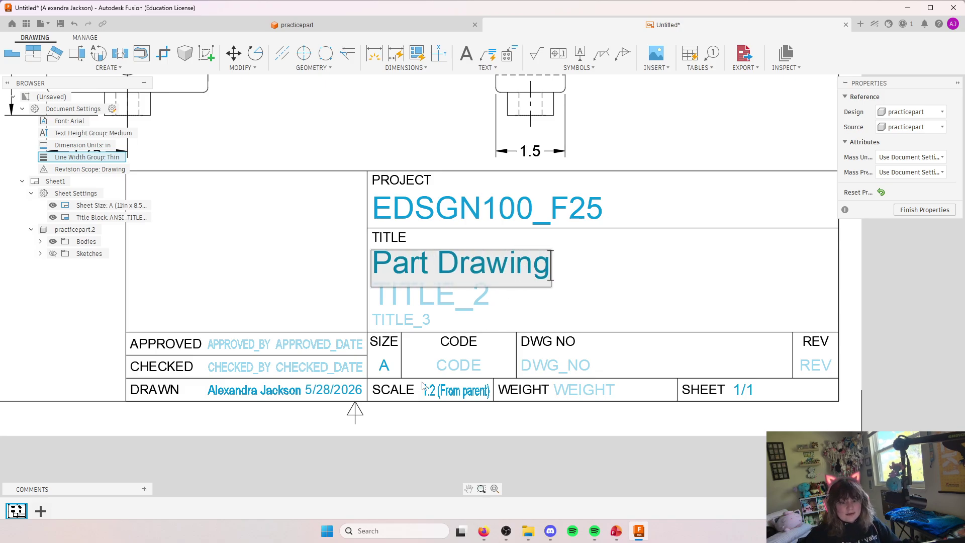
pyautogui.press('Return')
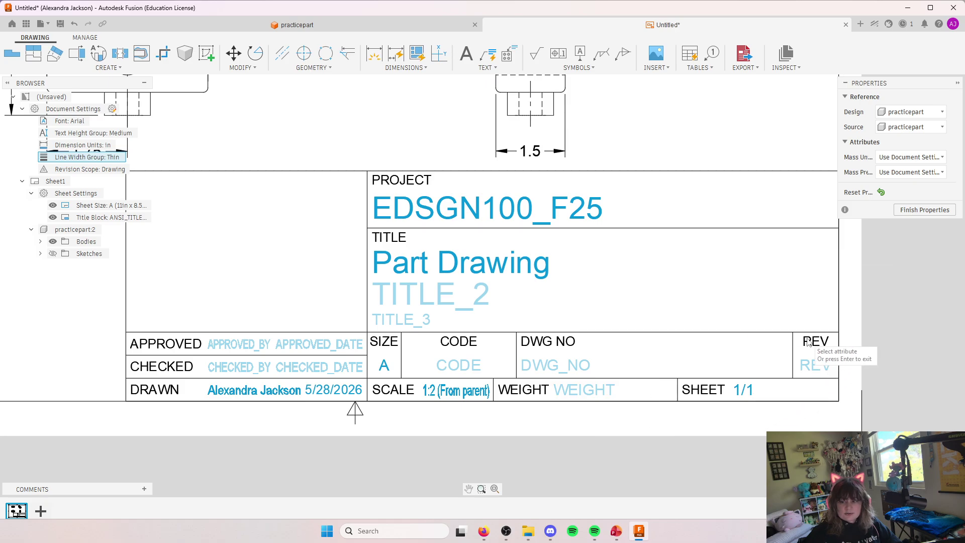
pyautogui.click(912, 212)
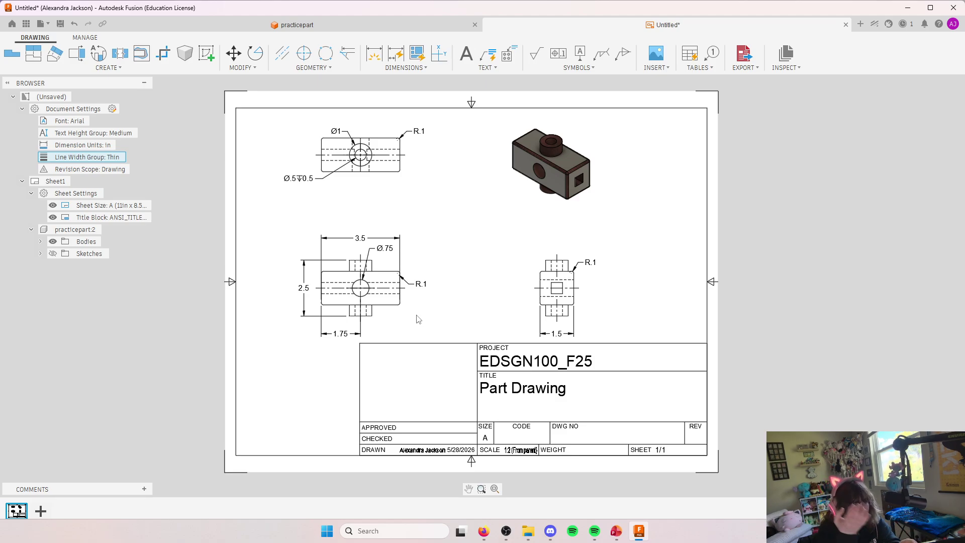
# Step: Add the text note "*units are inches" just above the title block and align it near the sheet border
pyautogui.click(462, 54)
pyautogui.click(613, 330)
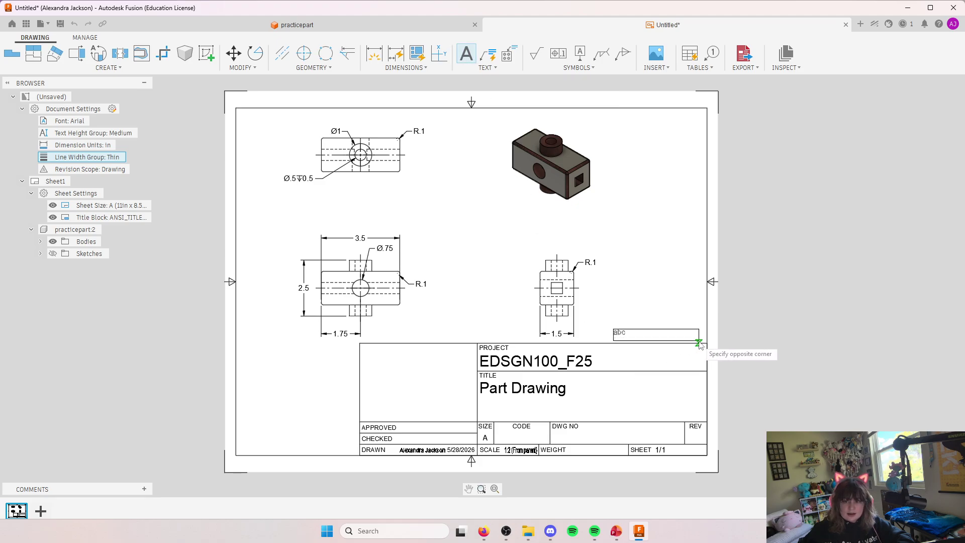
pyautogui.click(699, 343)
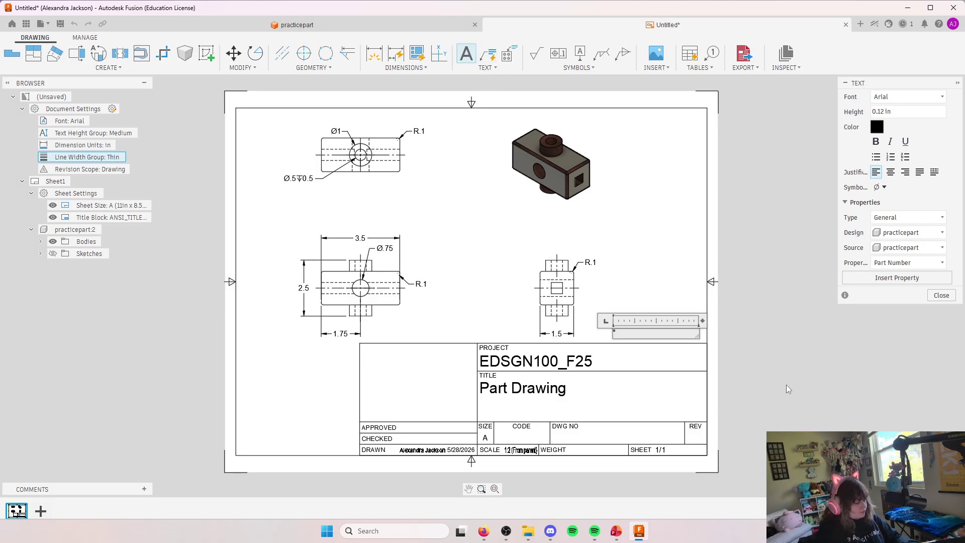
pyautogui.write('*units are inches')
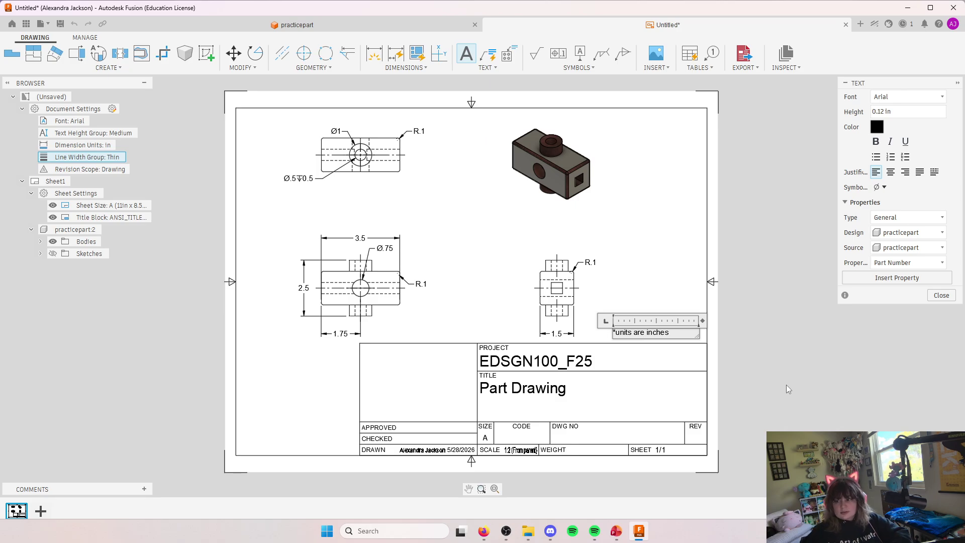
pyautogui.click(940, 296)
pyautogui.moveTo(647, 338)
pyautogui.mouseDown()
pyautogui.moveTo(676, 336)
pyautogui.moveTo(666, 340)
pyautogui.mouseUp()
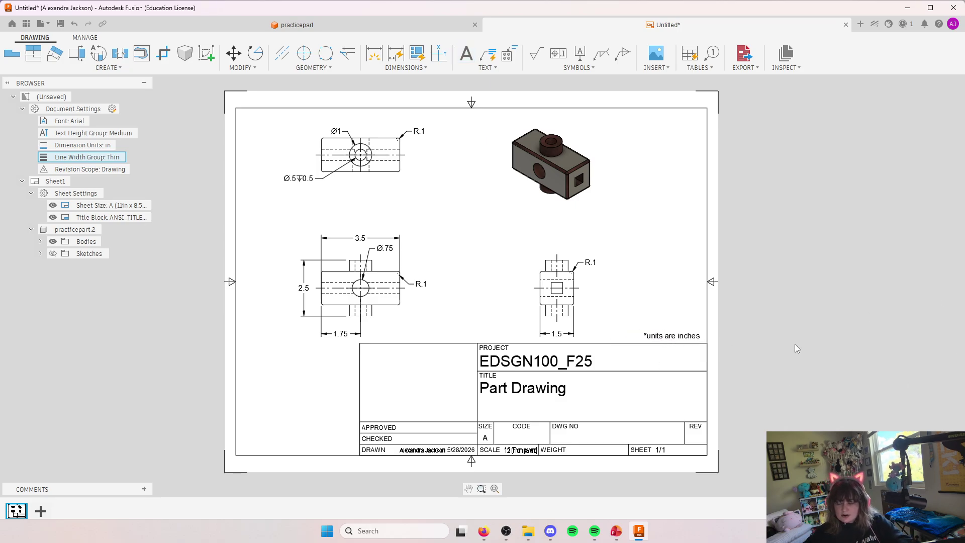
# Step: Switch to the PowerPoint instructions, review the slides on automatic depth, title block editing, the units note and exporting, and return to the Fusion drawing
pyautogui.click(616, 531)
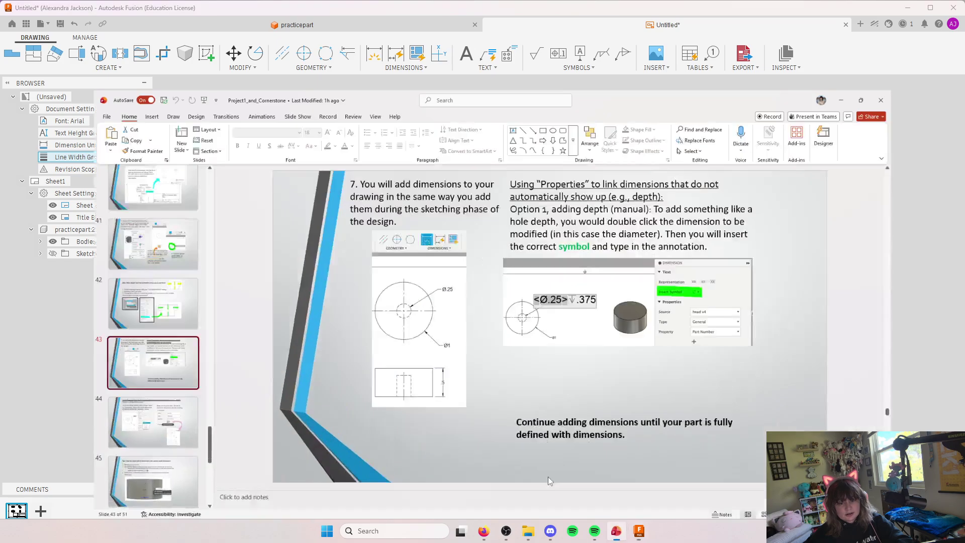
pyautogui.click(83, 408)
pyautogui.scroll(-3, 80, 402)
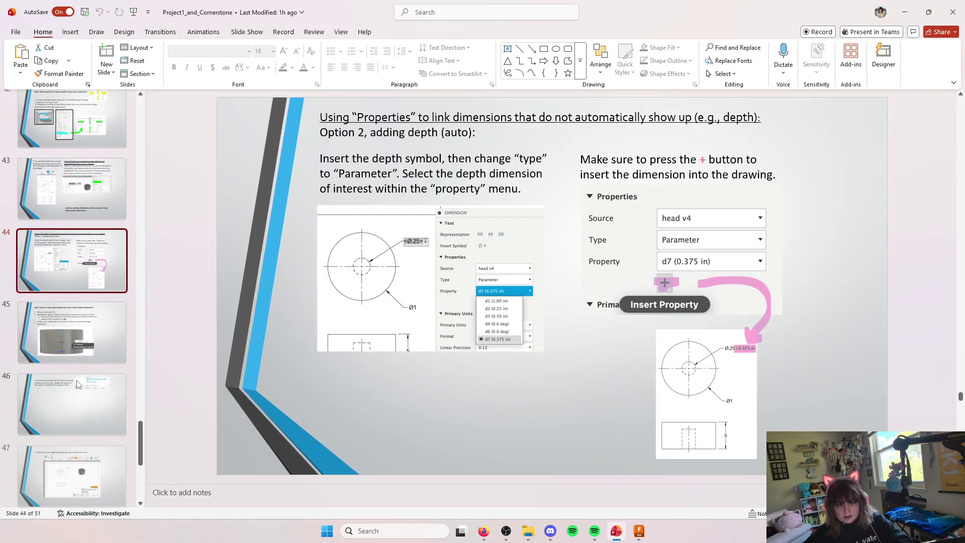
pyautogui.click(72, 345)
pyautogui.click(71, 397)
pyautogui.scroll(-3, 70, 394)
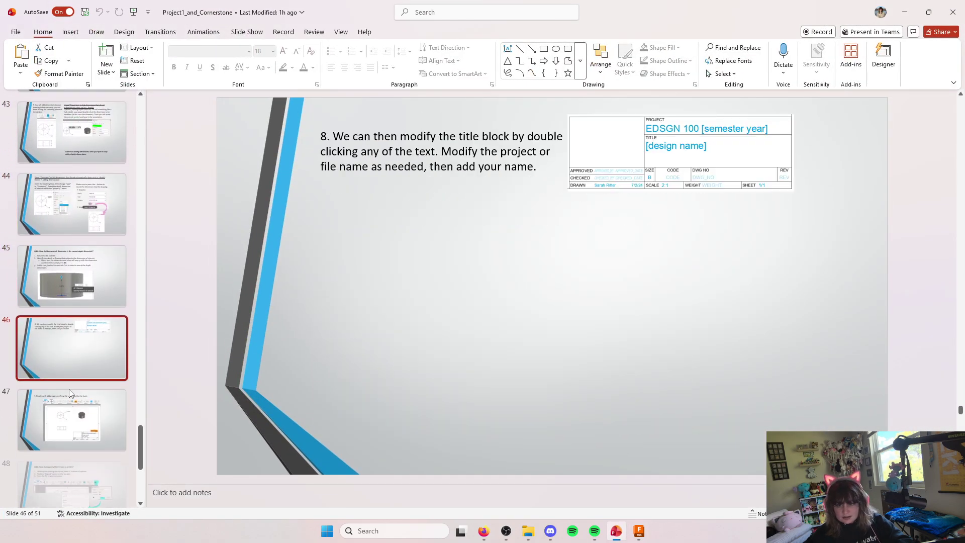
pyautogui.click(64, 354)
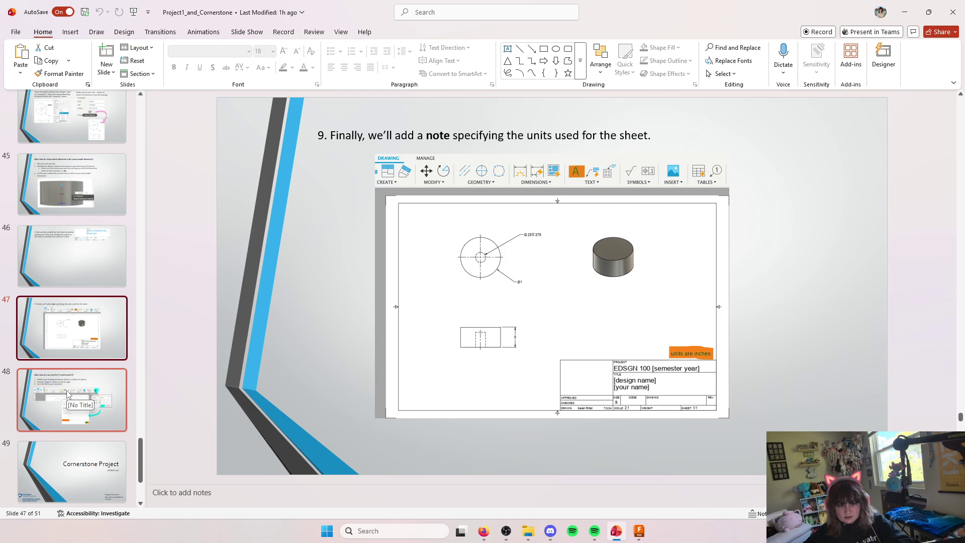
pyautogui.click(66, 390)
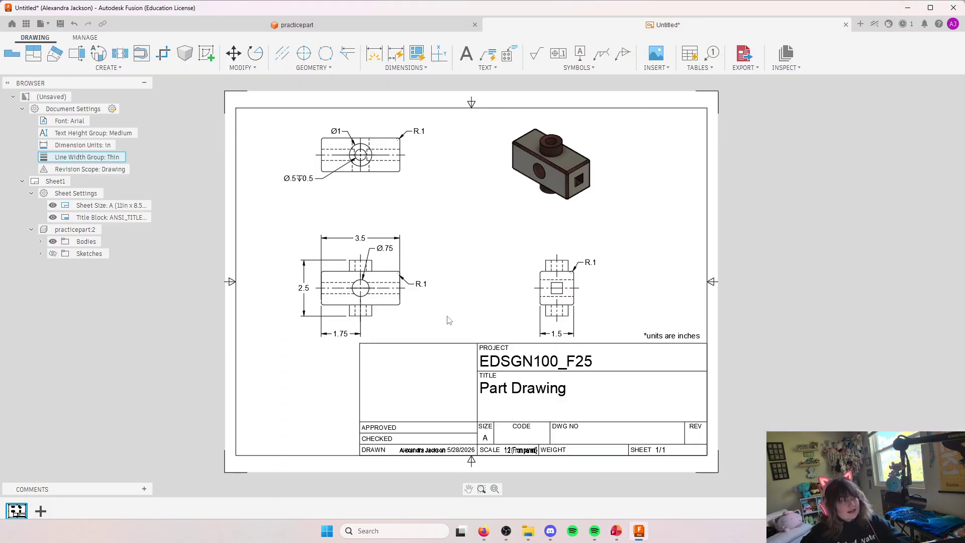
pyautogui.click(904, 12)
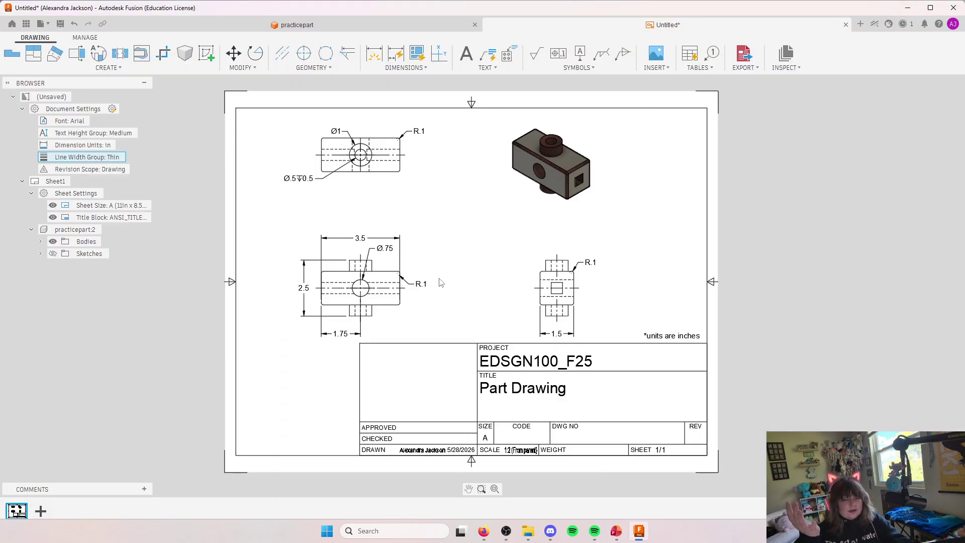
pyautogui.click(750, 70)
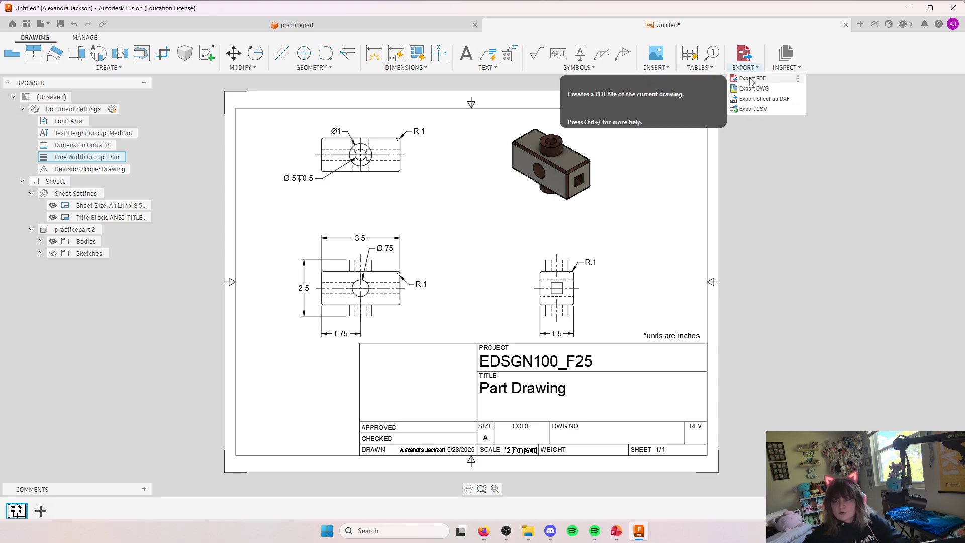
pyautogui.click(751, 80)
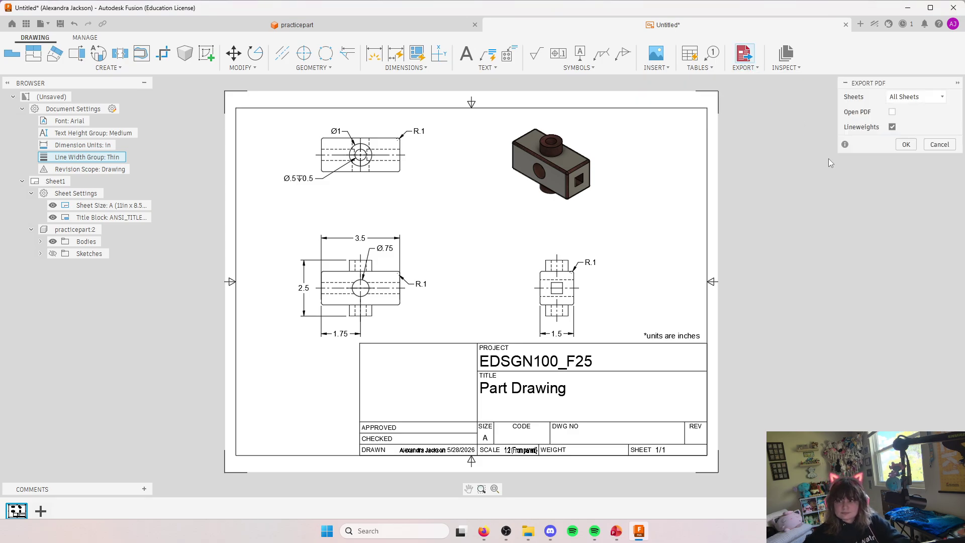
pyautogui.click(905, 144)
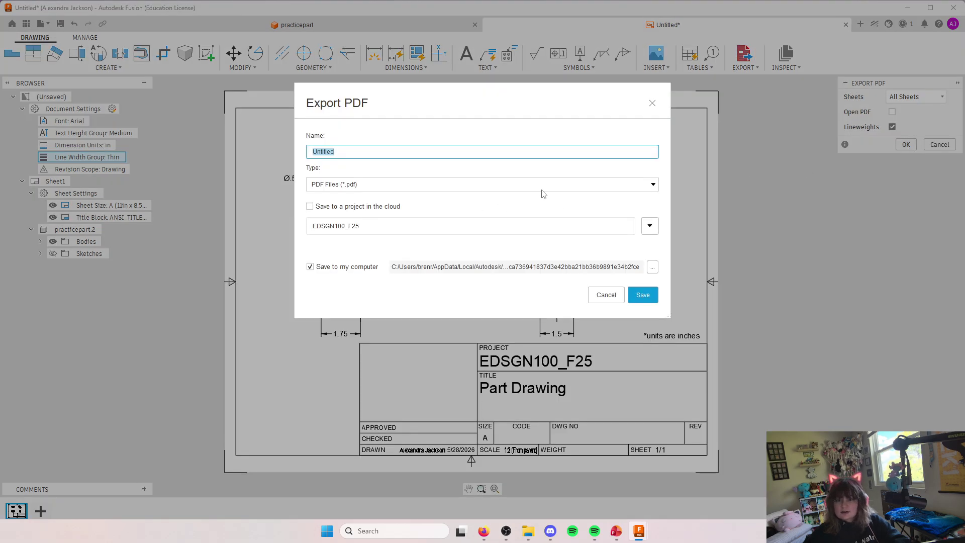
pyautogui.click(618, 299)
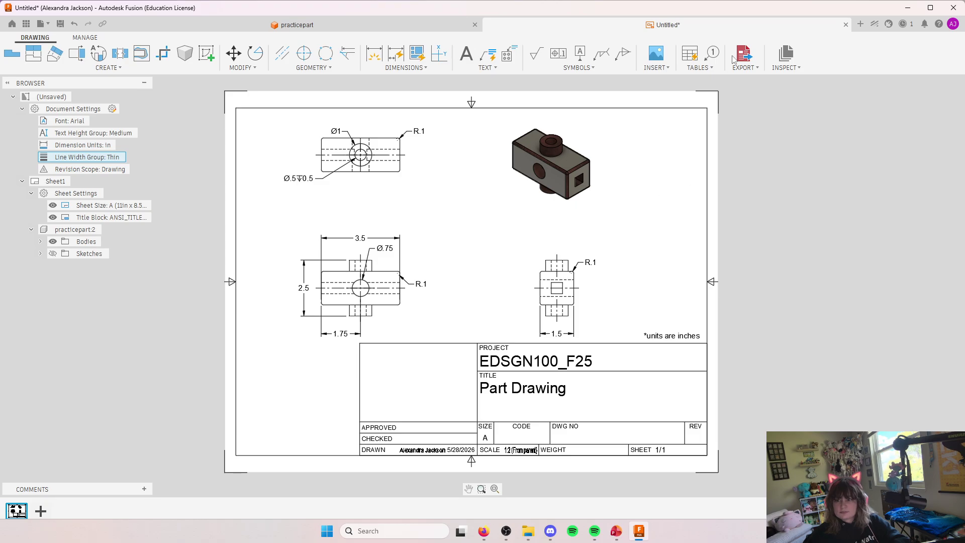
# Step: Start a PDF export of all sheets of the drawing and name the file PDFofpartdrawing
pyautogui.click(746, 68)
pyautogui.click(753, 79)
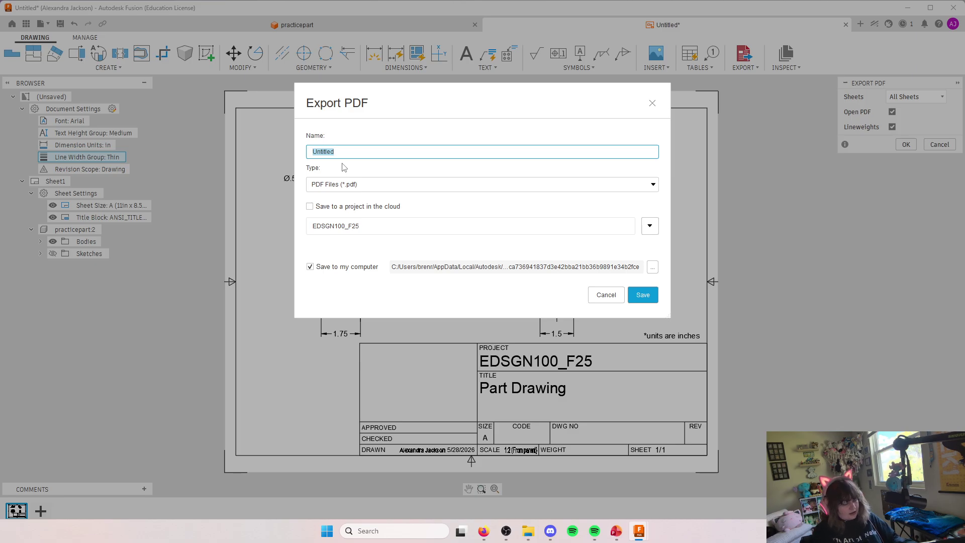
pyautogui.write('PDFof')
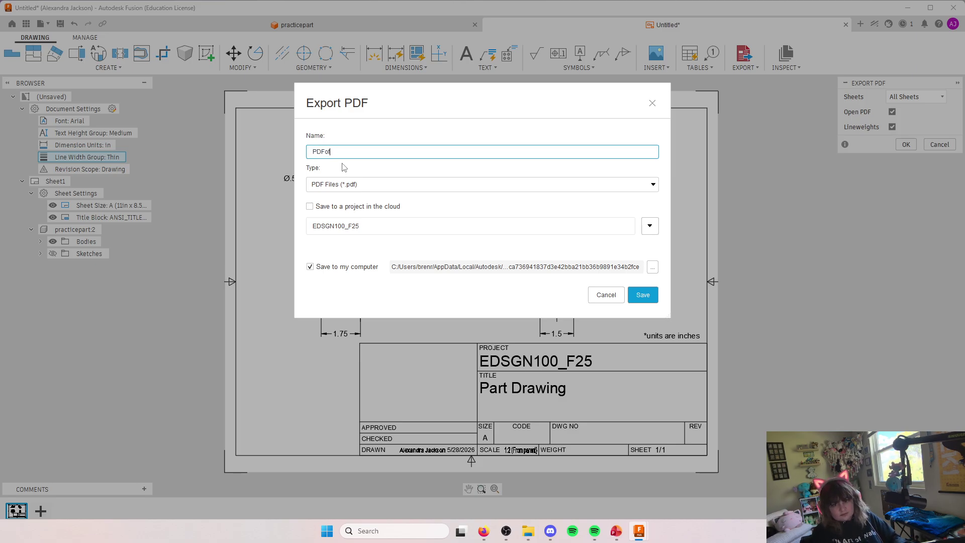
pyautogui.write('partdrawing')
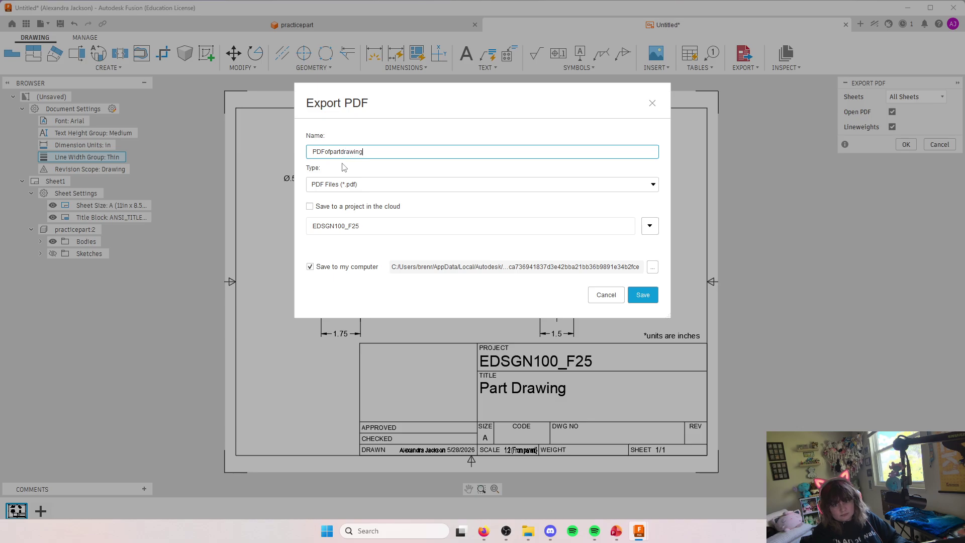
# Step: Choose the Spring 2026 folder on the computer as the PDF's save location and complete the export
pyautogui.click(656, 227)
pyautogui.scroll(-1, 455, 329)
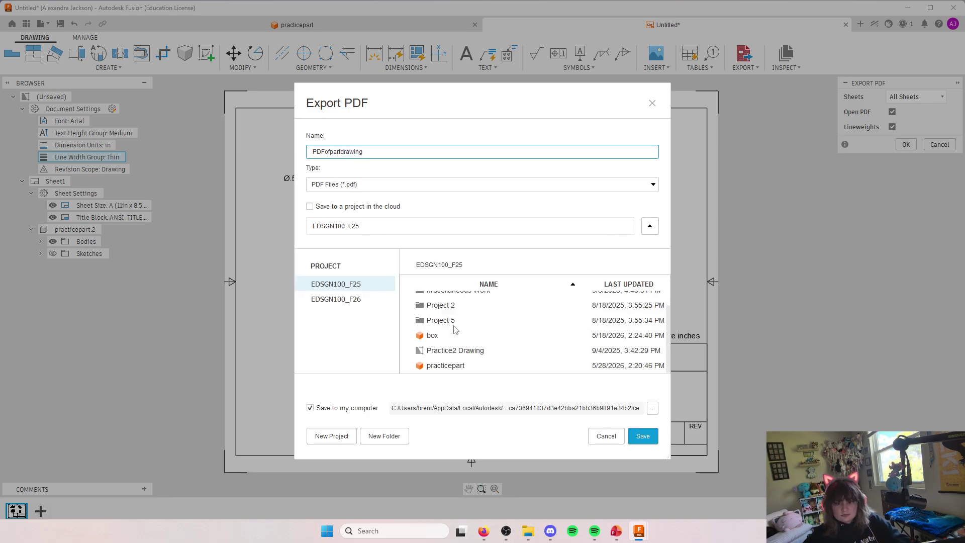
pyautogui.scroll(1, 455, 329)
pyautogui.scroll(-1, 471, 338)
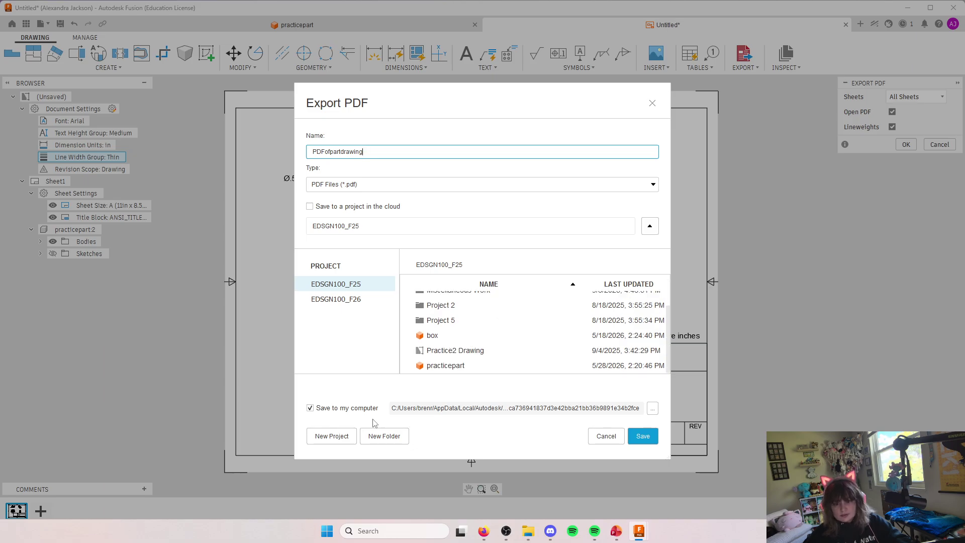
pyautogui.click(652, 409)
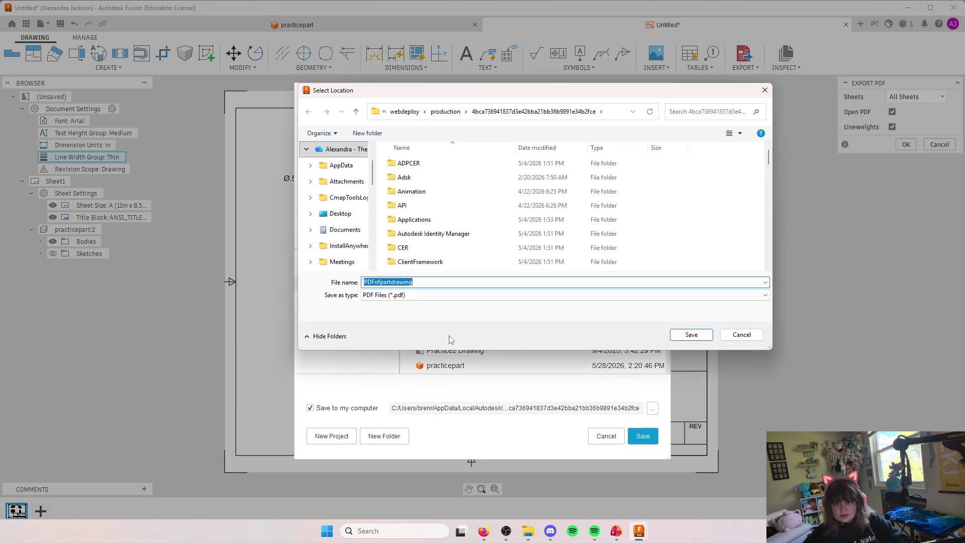
pyautogui.scroll(6, 340, 232)
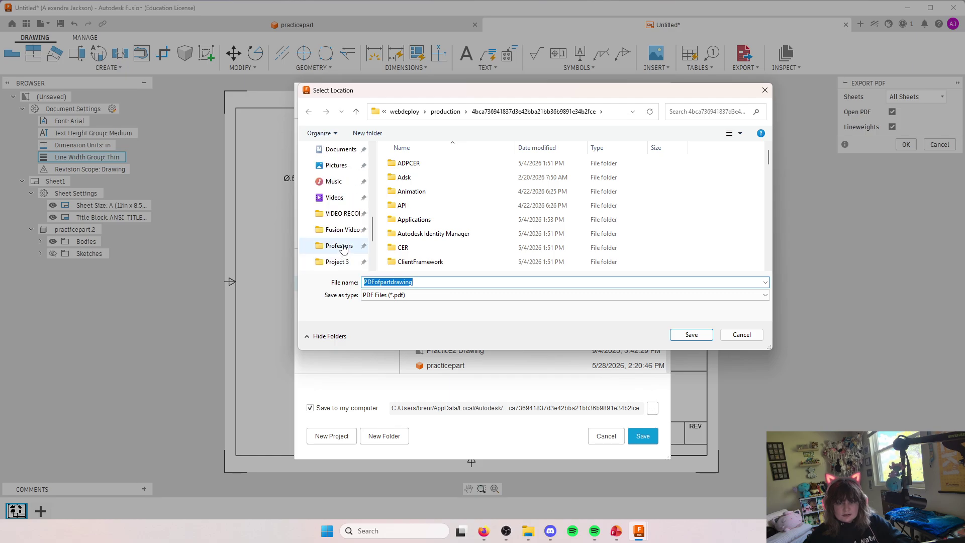
pyautogui.scroll(-3, 343, 251)
pyautogui.click(340, 190)
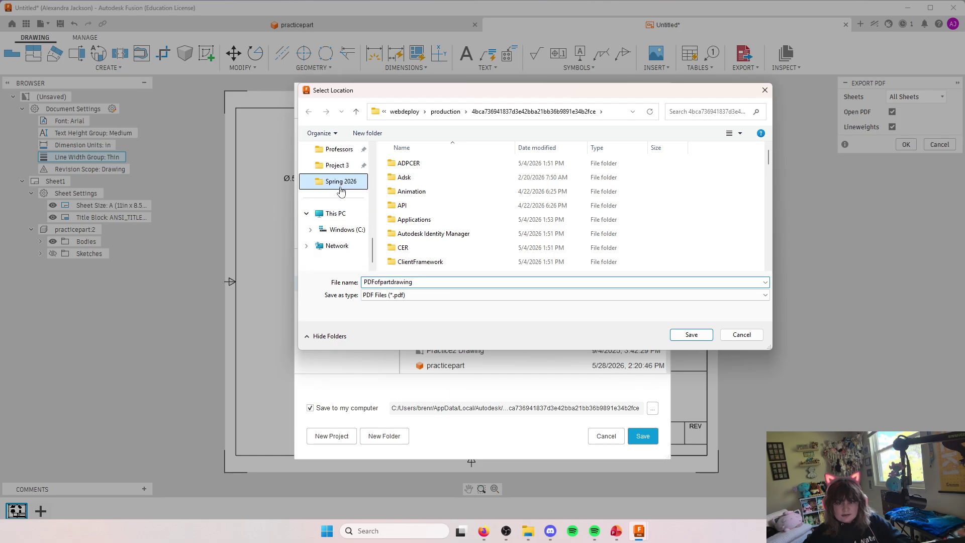
pyautogui.click(690, 334)
pyautogui.click(649, 438)
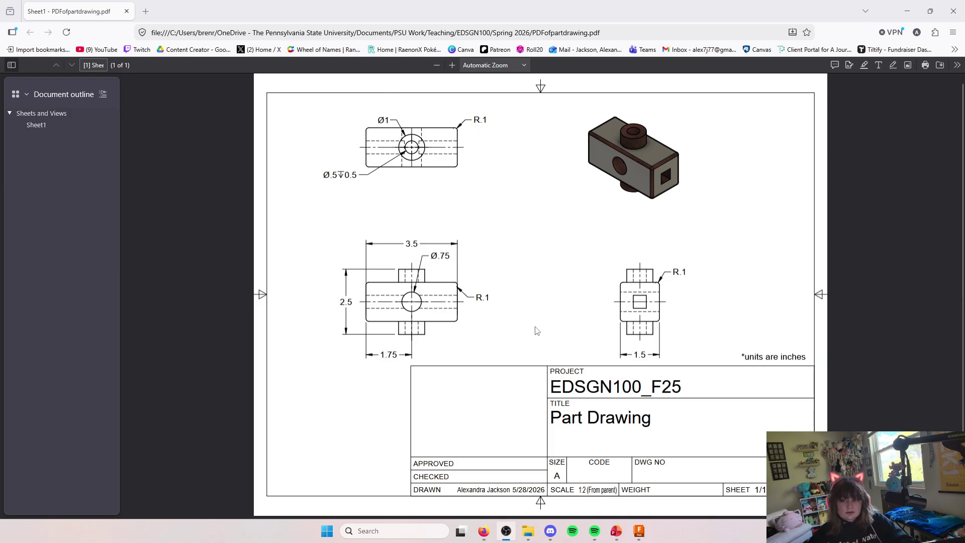
pyautogui.scroll(-1, 458, 304)
pyautogui.scroll(1, 458, 304)
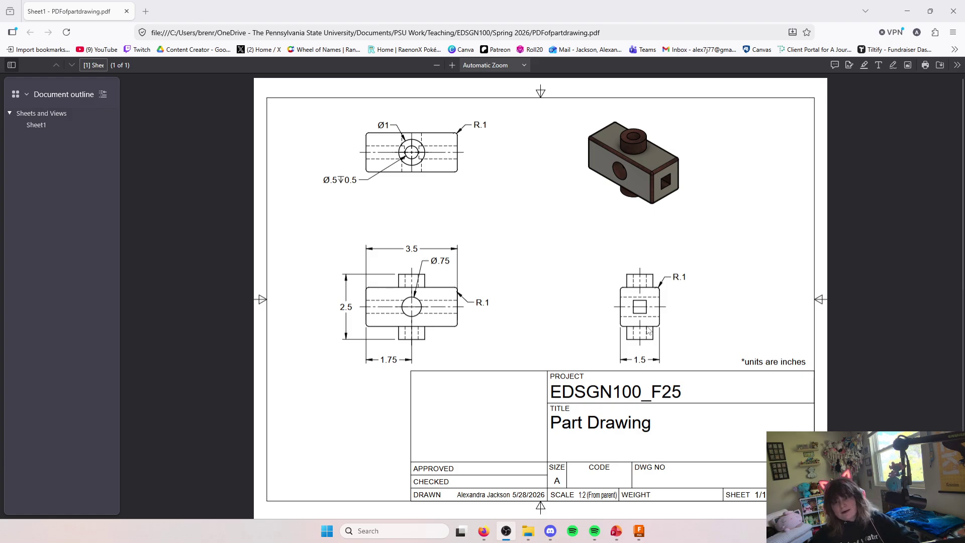
pyautogui.scroll(-1, 412, 389)
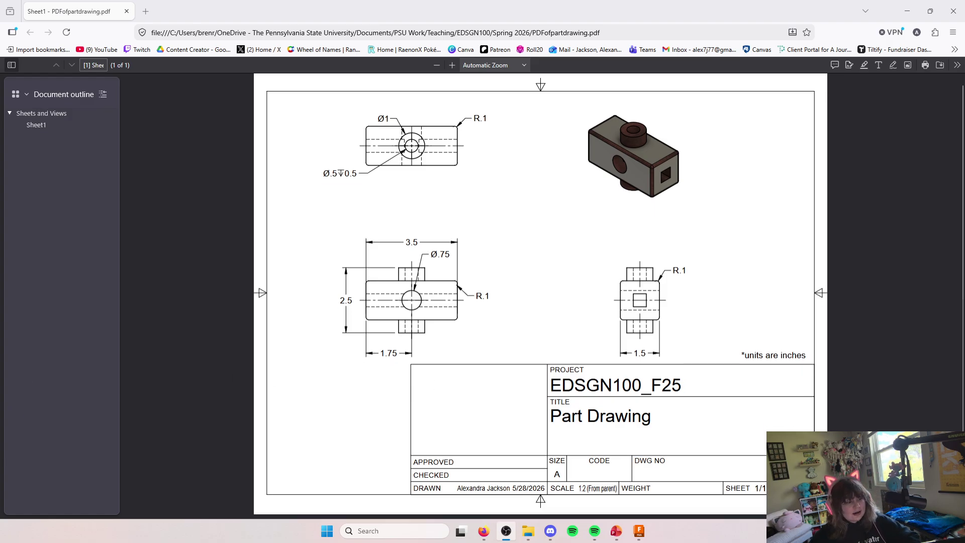